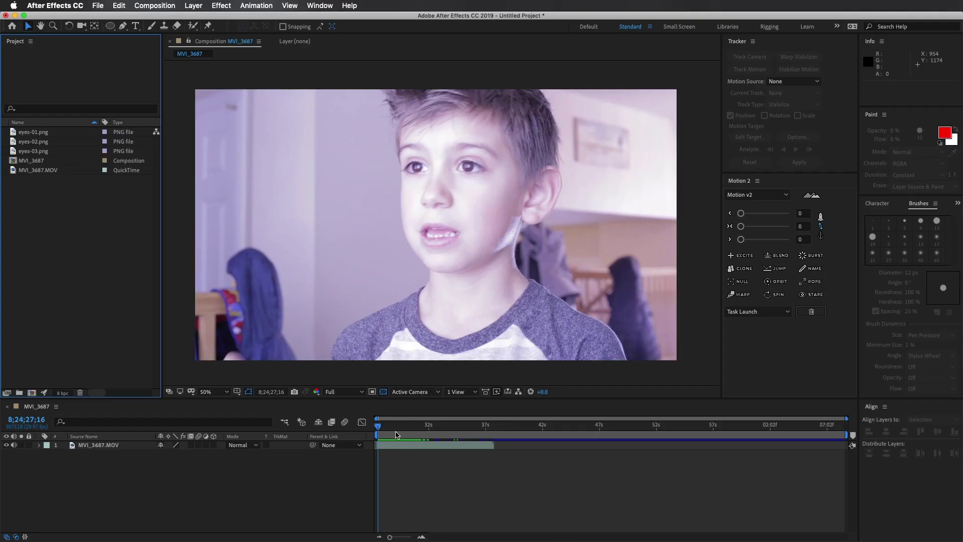
Step: Add a new null object to the MVI_3687 composition
{"action": "left_click", "coordinate": [388, 447]}
{"action": "scroll", "coordinate": [469, 159], "scroll_direction": "up", "scroll_amount": 5}
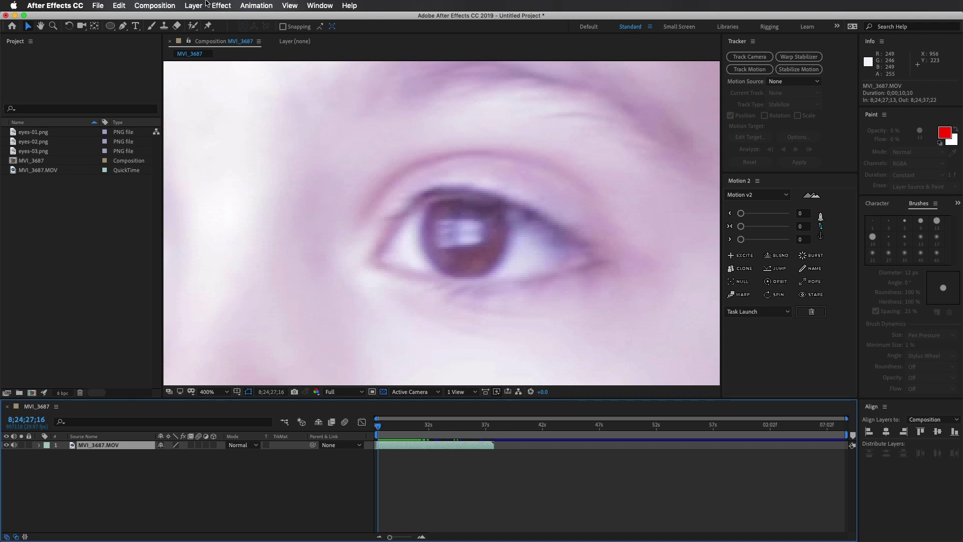
{"action": "left_click", "coordinate": [191, 6]}
{"action": "mouse_move", "coordinate": [201, 20]}
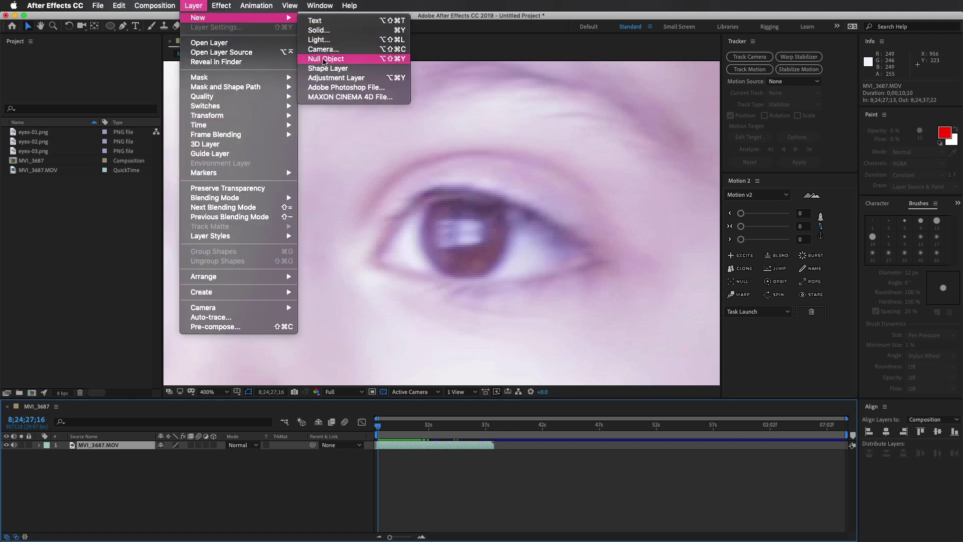
{"action": "left_click", "coordinate": [325, 60]}
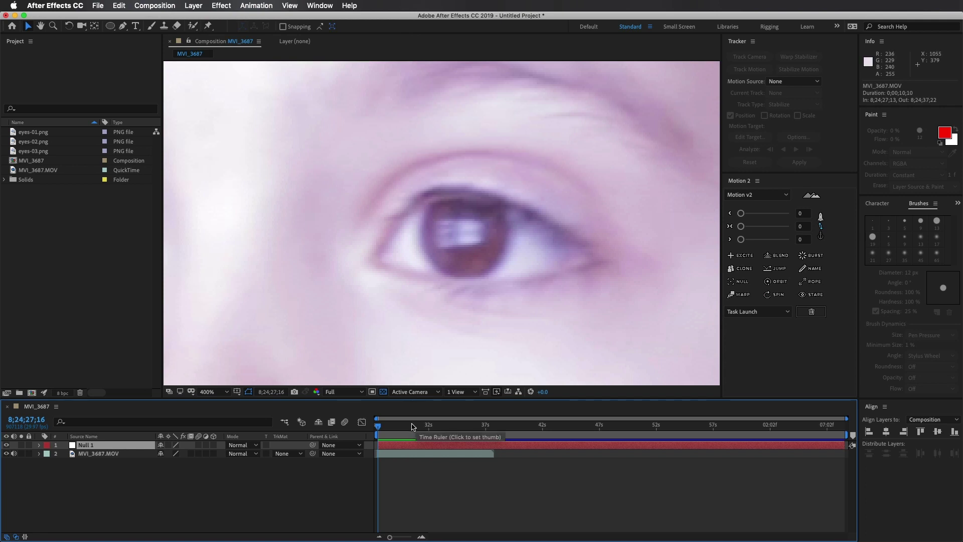
Step: Start motion tracking on the MVI_3687.MOV layer and move the track point onto the pupil of the boy's eye
{"action": "left_click", "coordinate": [396, 455]}
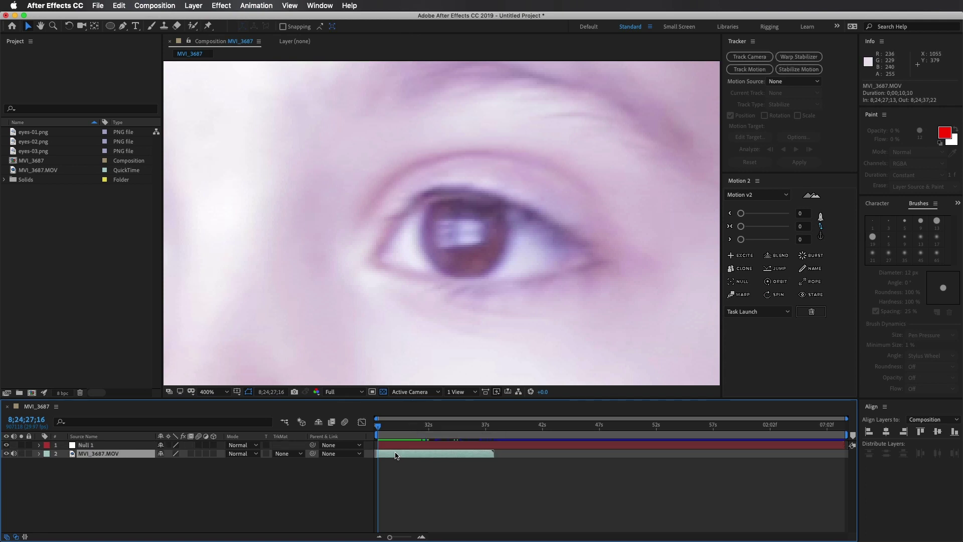
{"action": "left_click", "coordinate": [737, 72]}
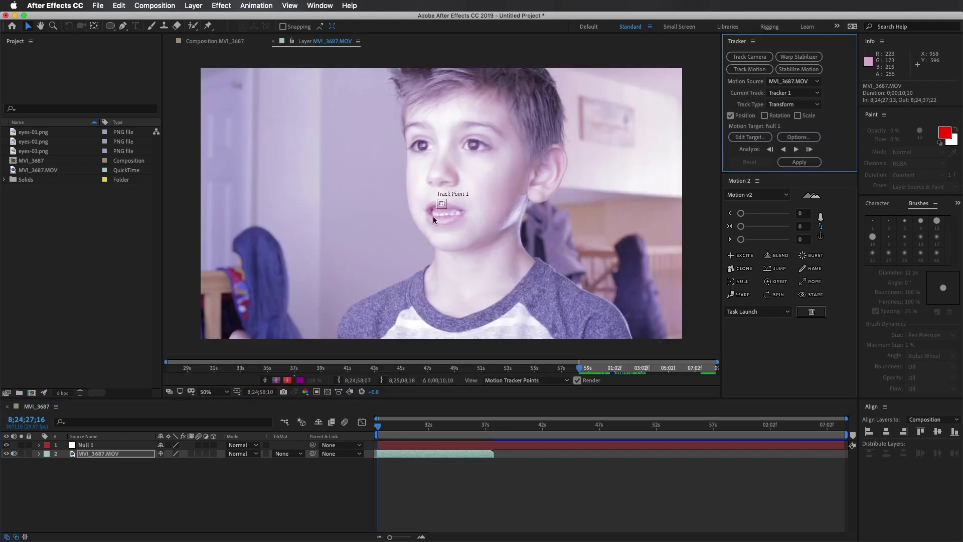
{"action": "scroll", "coordinate": [446, 205], "scroll_direction": "up", "scroll_amount": 2}
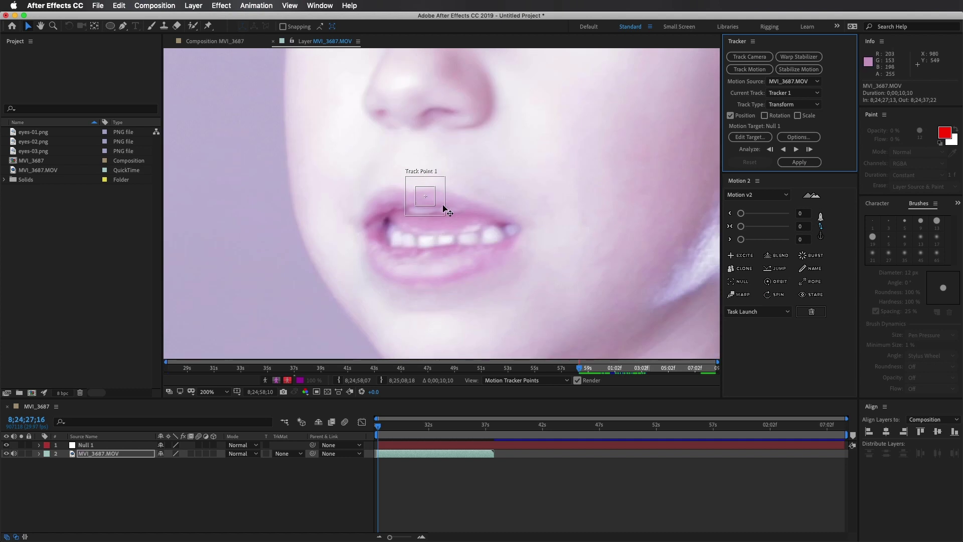
{"action": "left_click_drag", "start_coordinate": [429, 201], "coordinate": [540, 93]}
{"action": "key", "text": "space"}
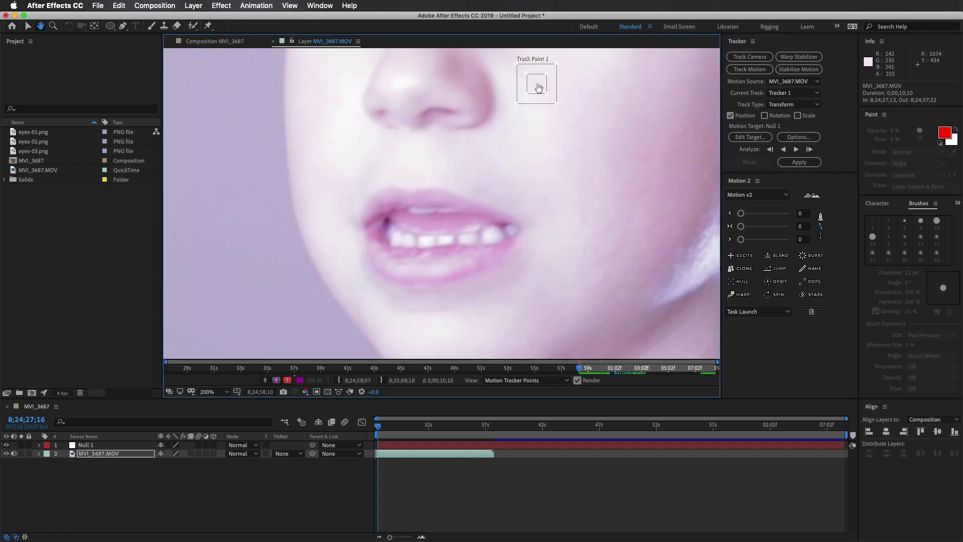
{"action": "mouse_move", "coordinate": [538, 89]}
{"action": "left_mouse_down"}
{"action": "mouse_move", "coordinate": [538, 224]}
{"action": "mouse_move", "coordinate": [550, 103]}
{"action": "left_mouse_up"}
{"action": "scroll", "coordinate": [550, 104], "scroll_direction": "up", "scroll_amount": 1}
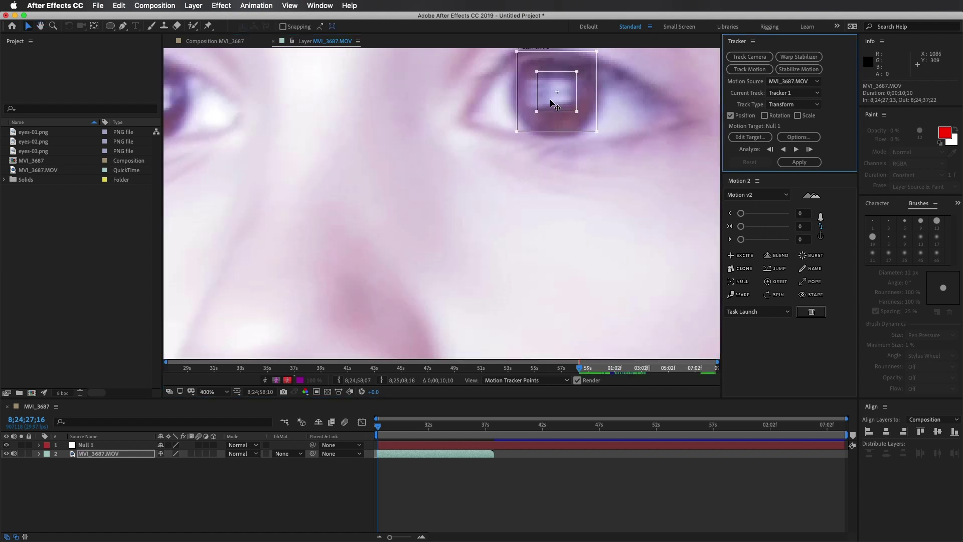
{"action": "left_click_drag", "start_coordinate": [550, 98], "coordinate": [439, 220]}
Step: Fine-tune the track point on the pupil, widen its search region around the iris, and analyze the motion forward
{"action": "left_click_drag", "start_coordinate": [472, 197], "coordinate": [466, 196]}
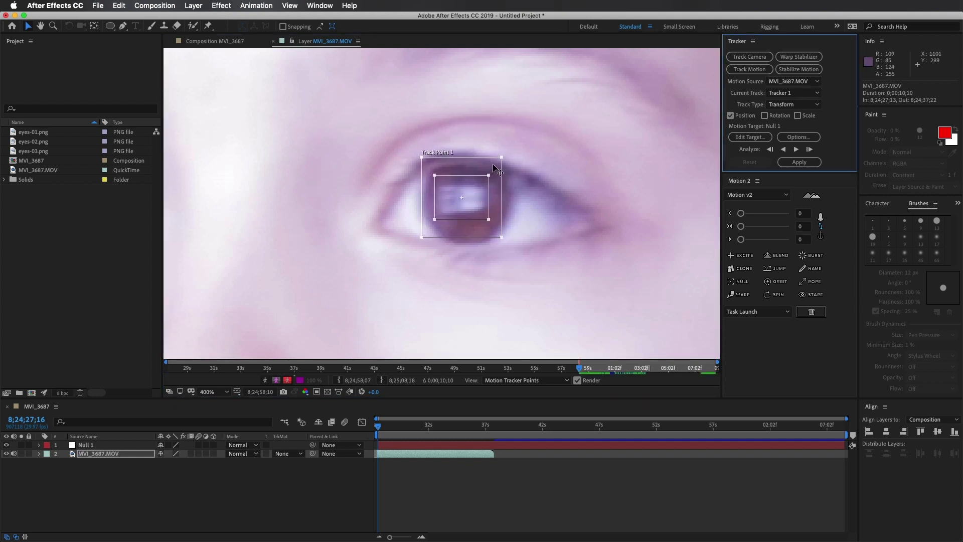
{"action": "left_click_drag", "start_coordinate": [498, 157], "coordinate": [508, 159]}
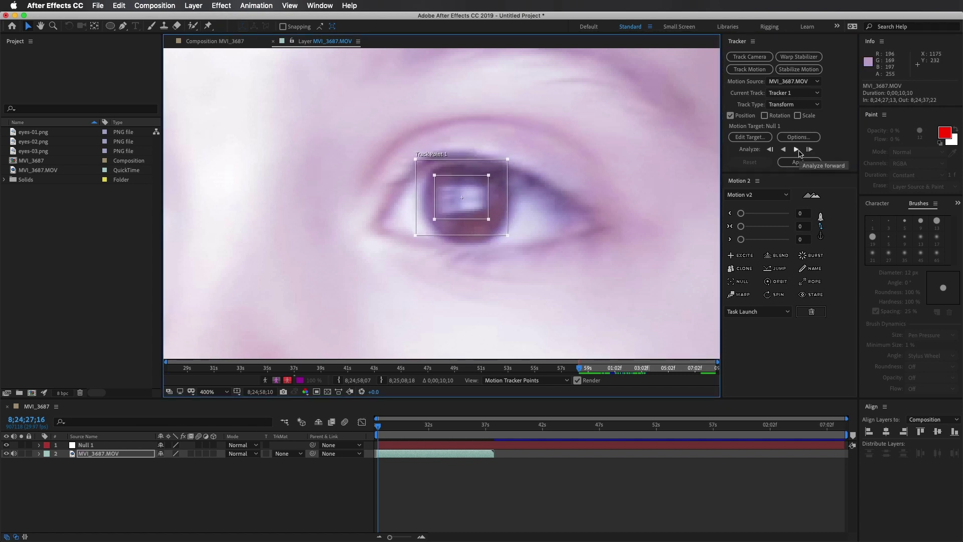
{"action": "left_click", "coordinate": [798, 150]}
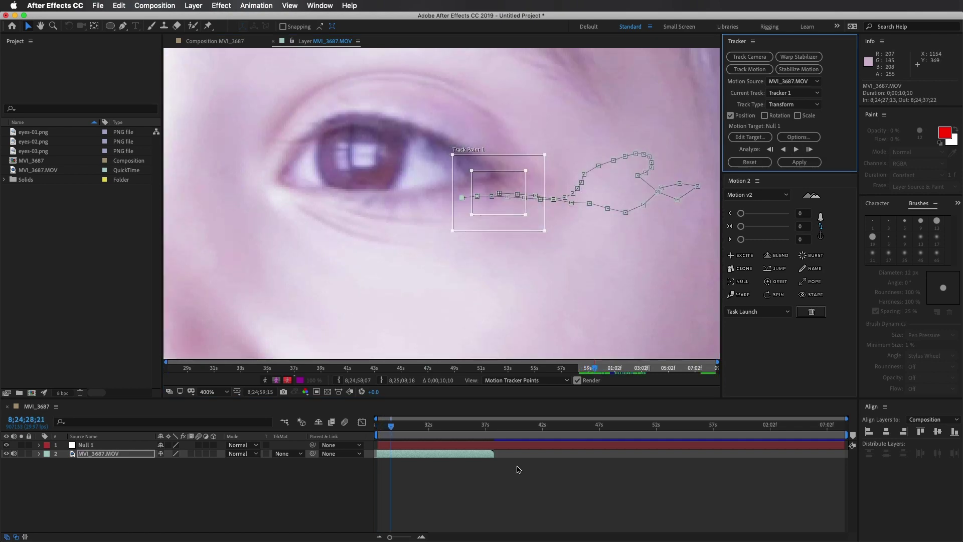
Step: Reveal the clip's tracker keyframes and delete all those after the blink frame at 8;24;28;08
{"action": "key", "text": "u"}
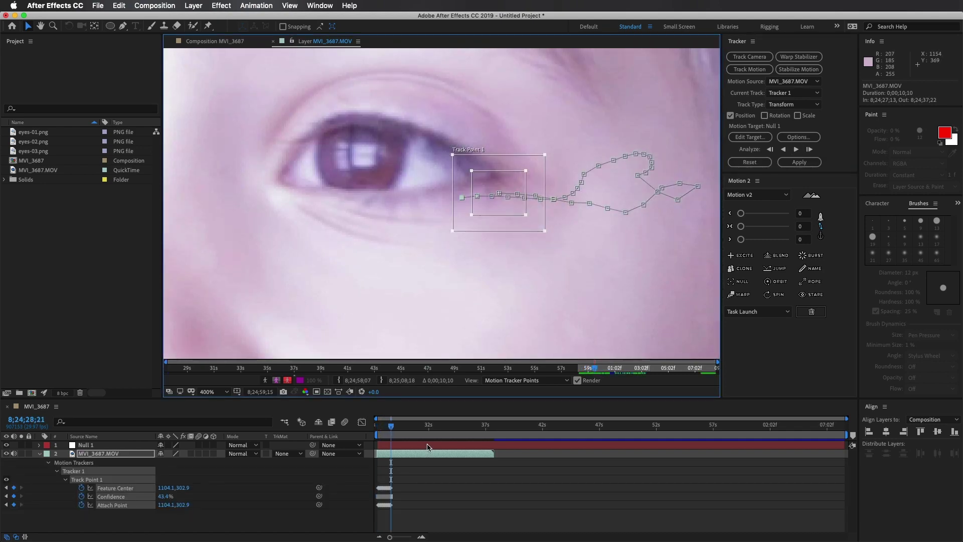
{"action": "scroll", "coordinate": [388, 486], "scroll_direction": "up", "scroll_amount": 10}
{"action": "scroll", "coordinate": [388, 486], "scroll_direction": "down", "scroll_amount": 3}
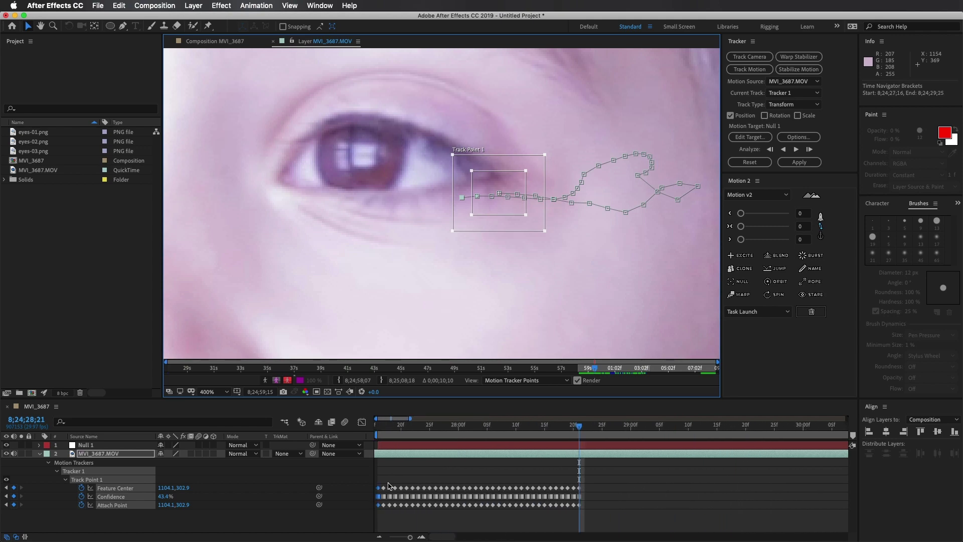
{"action": "left_click_drag", "start_coordinate": [435, 426], "coordinate": [484, 431]}
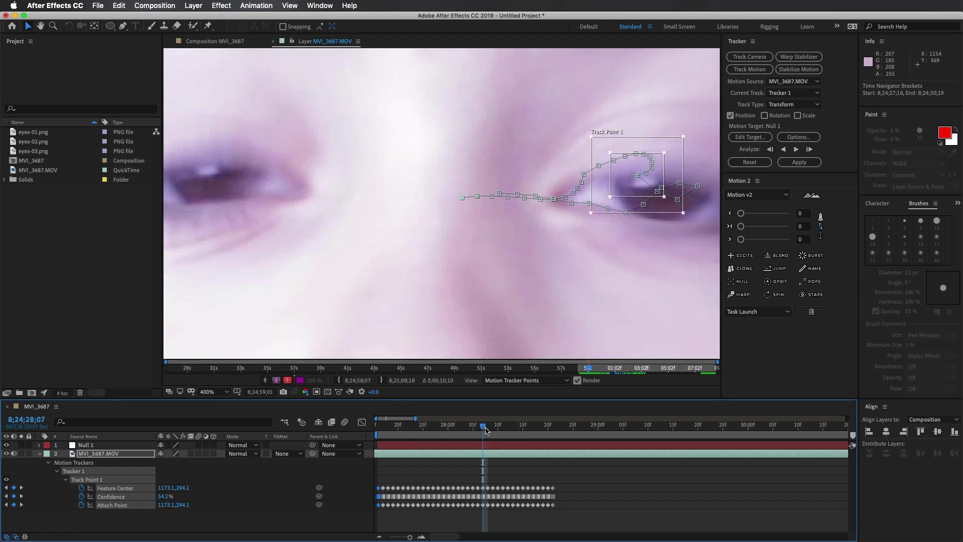
{"action": "left_click_drag", "start_coordinate": [484, 430], "coordinate": [487, 430]}
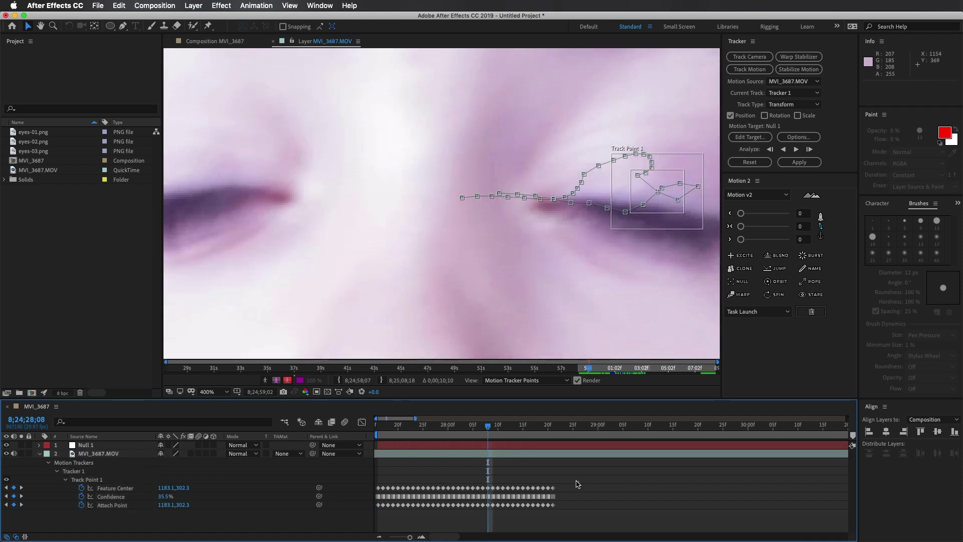
{"action": "left_click_drag", "start_coordinate": [578, 482], "coordinate": [495, 521]}
{"action": "left_click", "coordinate": [495, 521]}
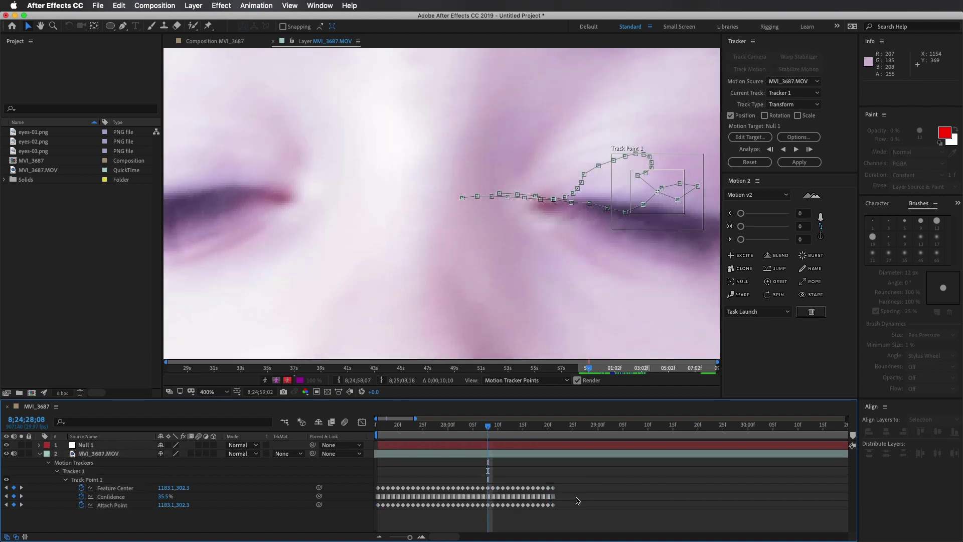
{"action": "left_click_drag", "start_coordinate": [579, 477], "coordinate": [491, 518]}
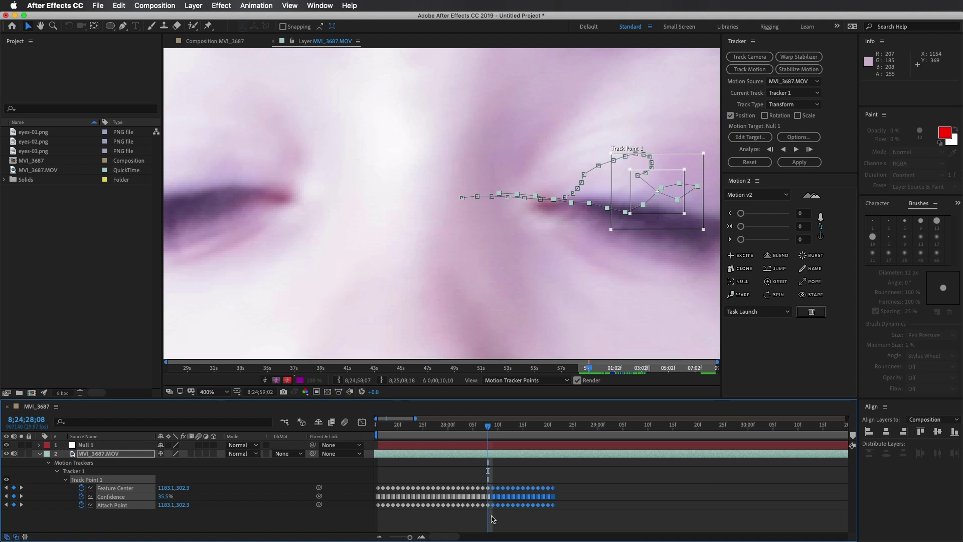
{"action": "key", "text": "Delete"}
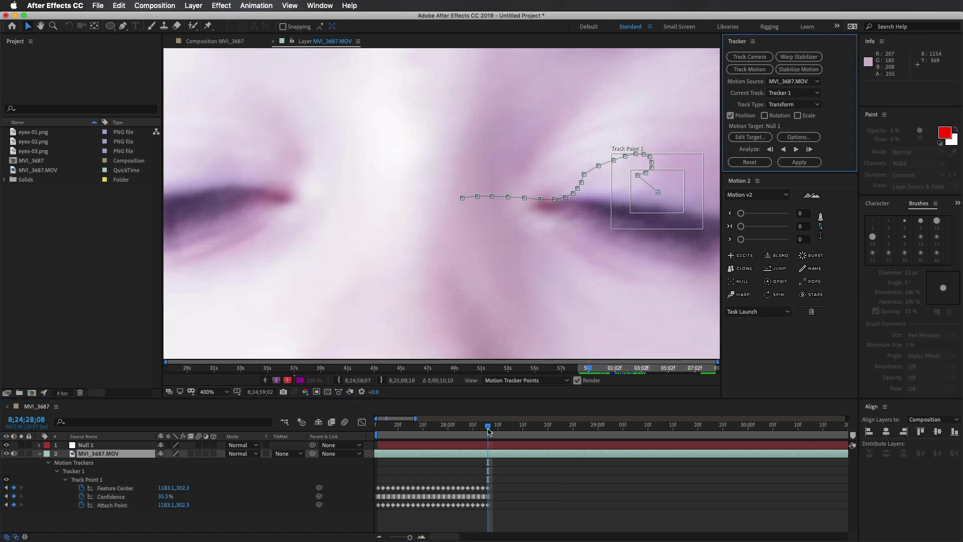
Step: Delete the remaining closed-eye tracker keyframes at 8;24;28;08 so the first track segment ends at 8;24;28;07
{"action": "left_click_drag", "start_coordinate": [488, 430], "coordinate": [484, 430]}
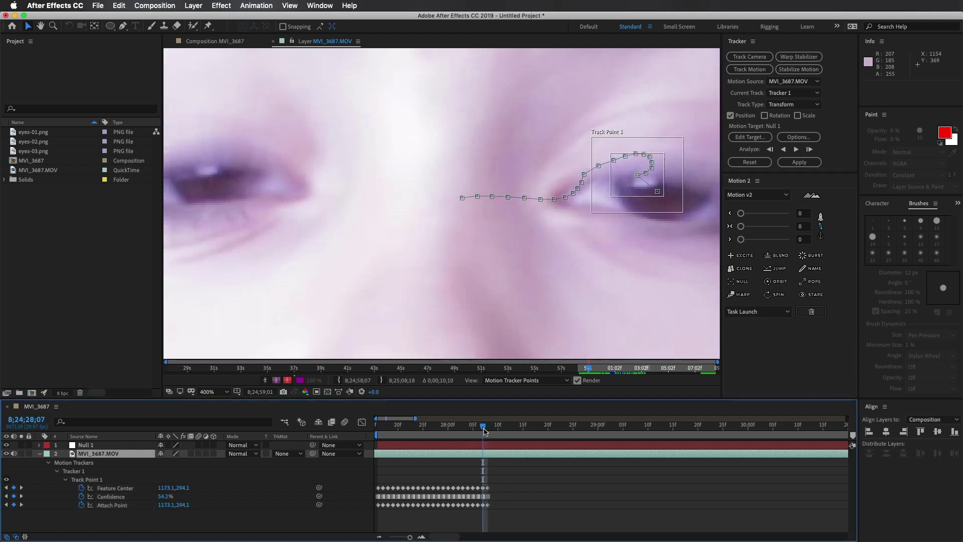
{"action": "left_click_drag", "start_coordinate": [516, 469], "coordinate": [485, 514]}
{"action": "key", "text": "Delete"}
Step: Reposition the track point on the reopened eye's pupil at 8;24;28;14, then analyze to 8;24;28;16 frame by frame, correcting its placement
{"action": "left_click_drag", "start_coordinate": [482, 430], "coordinate": [521, 428]}
{"action": "left_click_drag", "start_coordinate": [628, 189], "coordinate": [431, 182]}
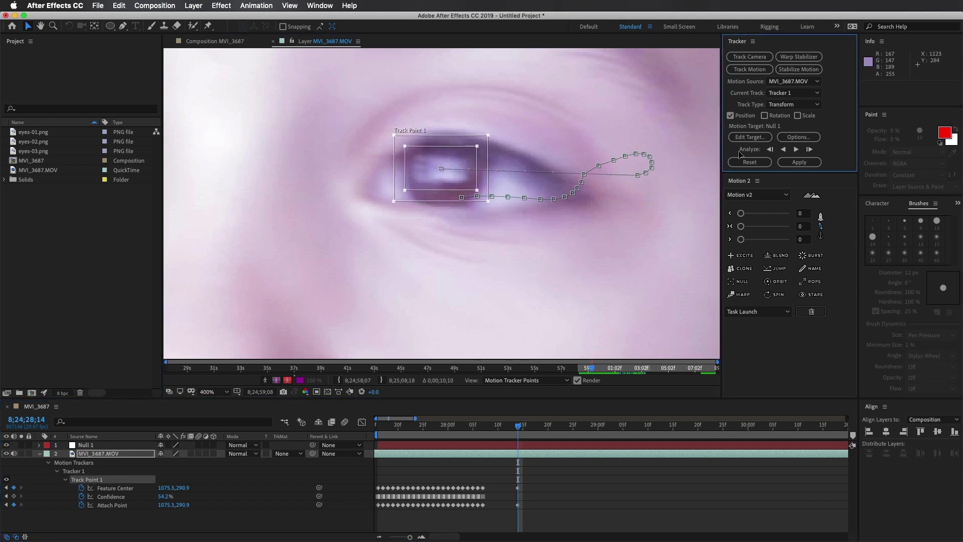
{"action": "left_click", "coordinate": [808, 150]}
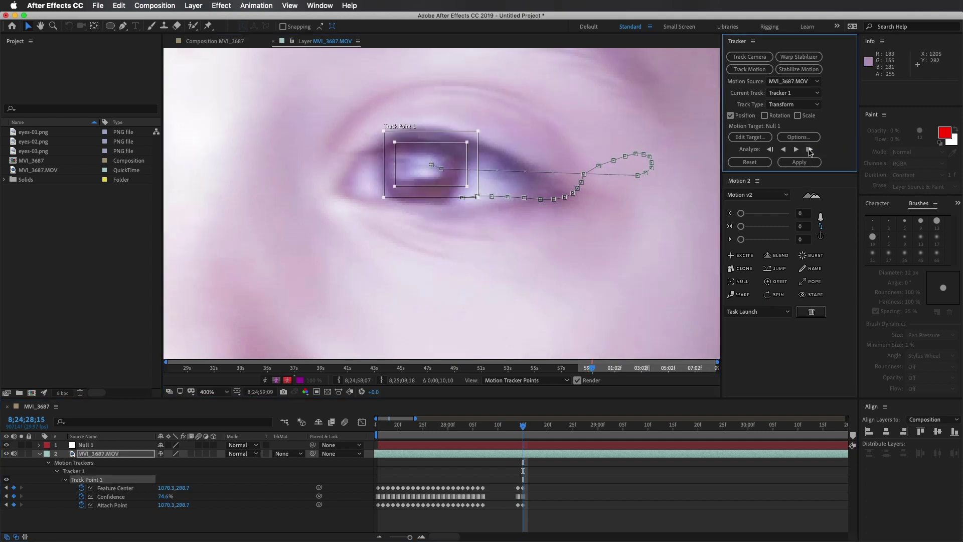
{"action": "left_click_drag", "start_coordinate": [438, 184], "coordinate": [423, 182]}
{"action": "left_click", "coordinate": [809, 149]}
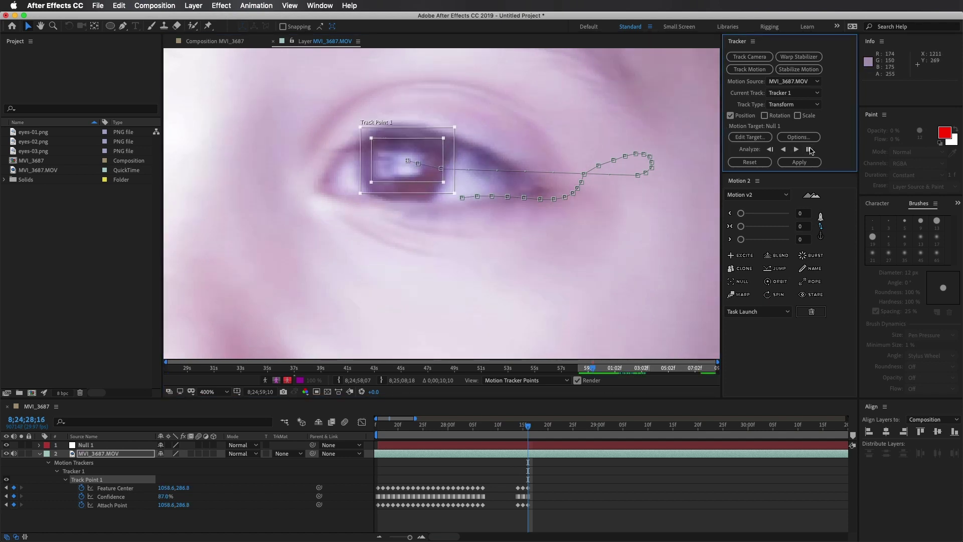
{"action": "left_click_drag", "start_coordinate": [419, 179], "coordinate": [416, 179]}
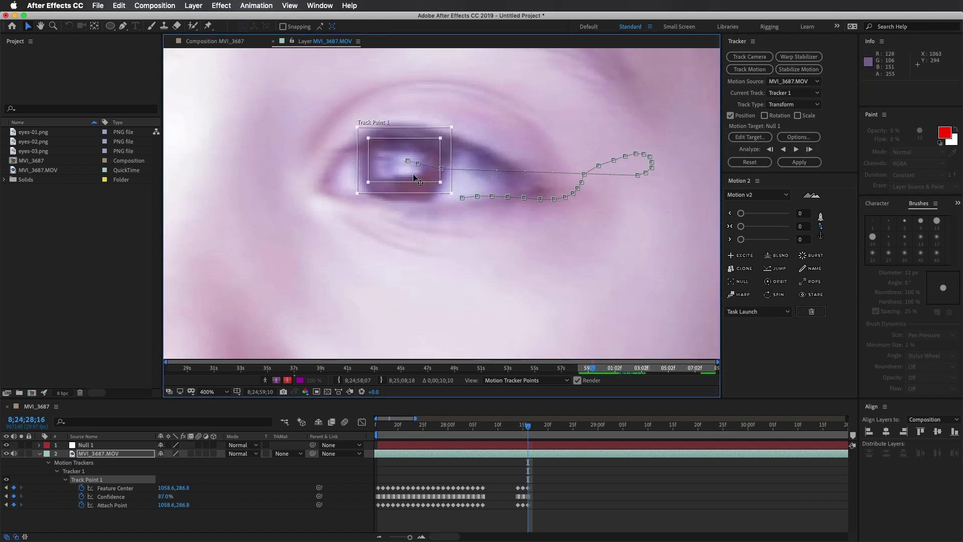
Step: Analyze the eye track forward one frame at a time up to 8;24;28;21
{"action": "left_click", "coordinate": [809, 150]}
{"action": "left_click", "coordinate": [809, 150]}
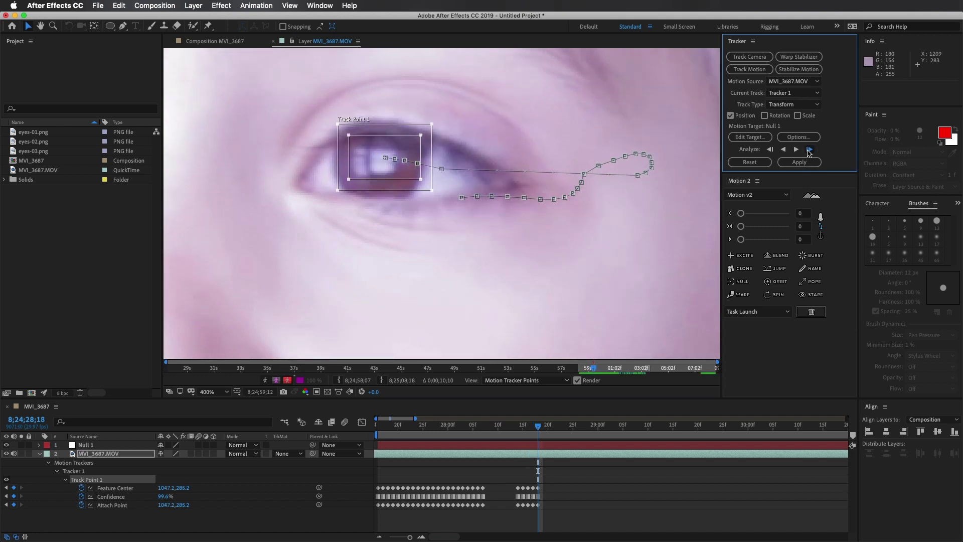
{"action": "left_click", "coordinate": [809, 150]}
{"action": "left_click", "coordinate": [809, 150]}
{"action": "left_click", "coordinate": [809, 150]}
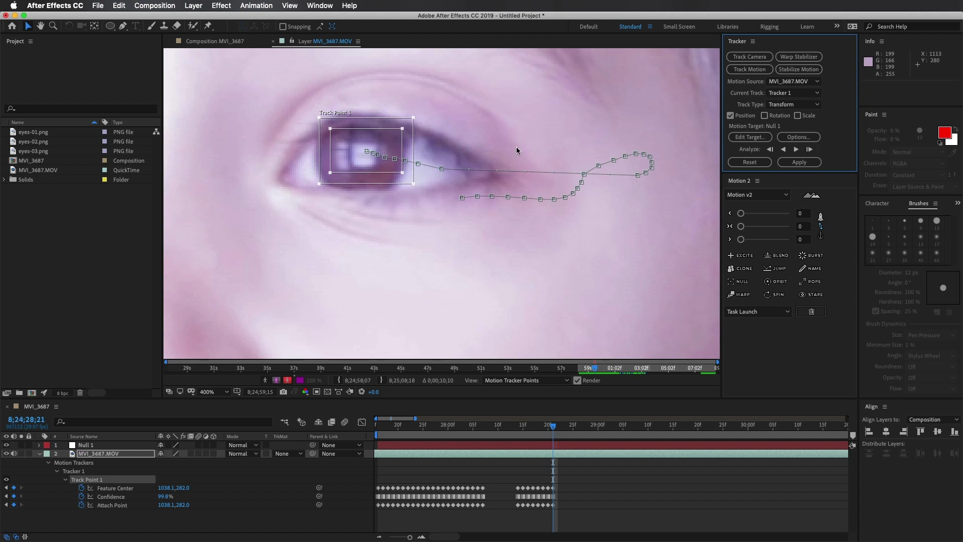
Step: Recentre the track point on the iris with a tighter feature region and analyze frame by frame up to the blink at 8;24;29;09
{"action": "left_click_drag", "start_coordinate": [408, 134], "coordinate": [400, 133]}
{"action": "left_click_drag", "start_coordinate": [393, 171], "coordinate": [385, 168]}
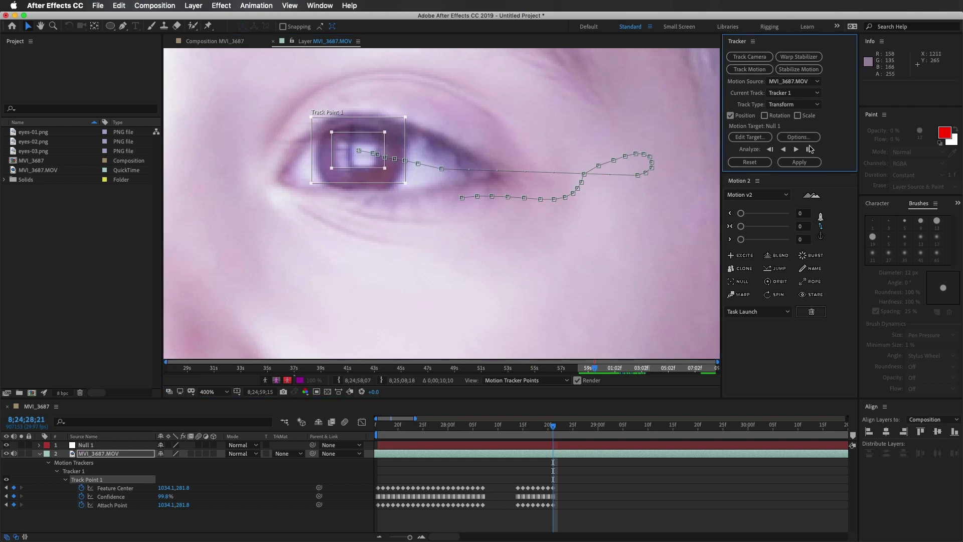
{"action": "left_click", "coordinate": [808, 150]}
{"action": "left_click", "coordinate": [809, 150]}
{"action": "left_click", "coordinate": [809, 150]}
{"action": "left_click", "coordinate": [808, 150]}
{"action": "left_click", "coordinate": [808, 150]}
{"action": "left_click", "coordinate": [809, 150]}
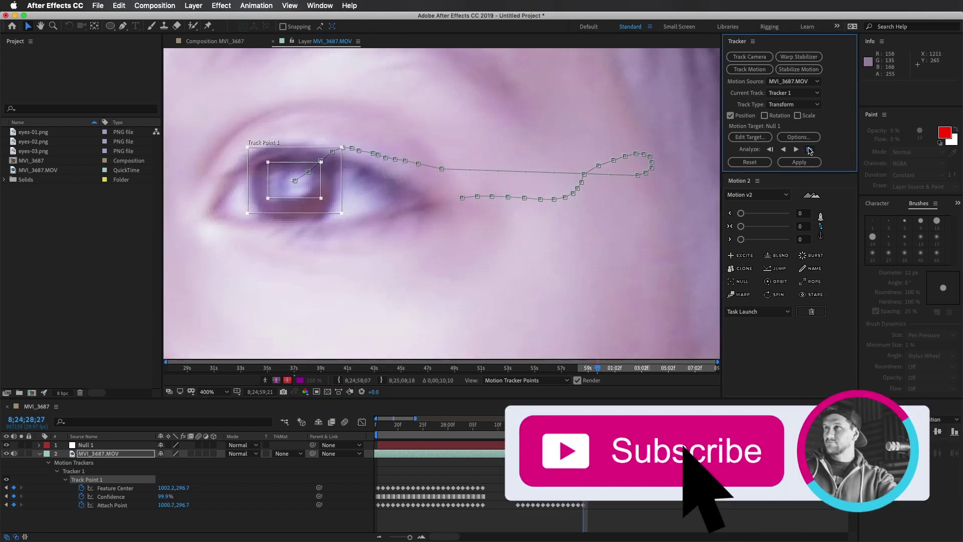
{"action": "left_click", "coordinate": [808, 150]}
{"action": "left_click", "coordinate": [808, 150]}
{"action": "left_click", "coordinate": [809, 150]}
{"action": "left_click", "coordinate": [809, 150]}
{"action": "left_click", "coordinate": [809, 150]}
{"action": "left_click", "coordinate": [809, 150]}
{"action": "left_click", "coordinate": [809, 150]}
{"action": "left_click", "coordinate": [809, 150]}
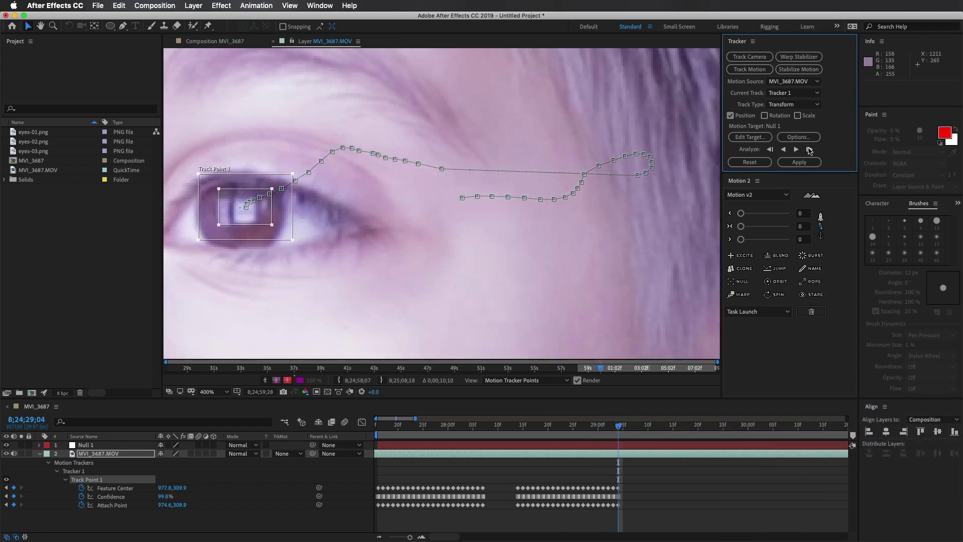
{"action": "left_click", "coordinate": [809, 150]}
{"action": "left_click", "coordinate": [809, 150]}
{"action": "left_click", "coordinate": [808, 150]}
{"action": "left_click", "coordinate": [809, 150]}
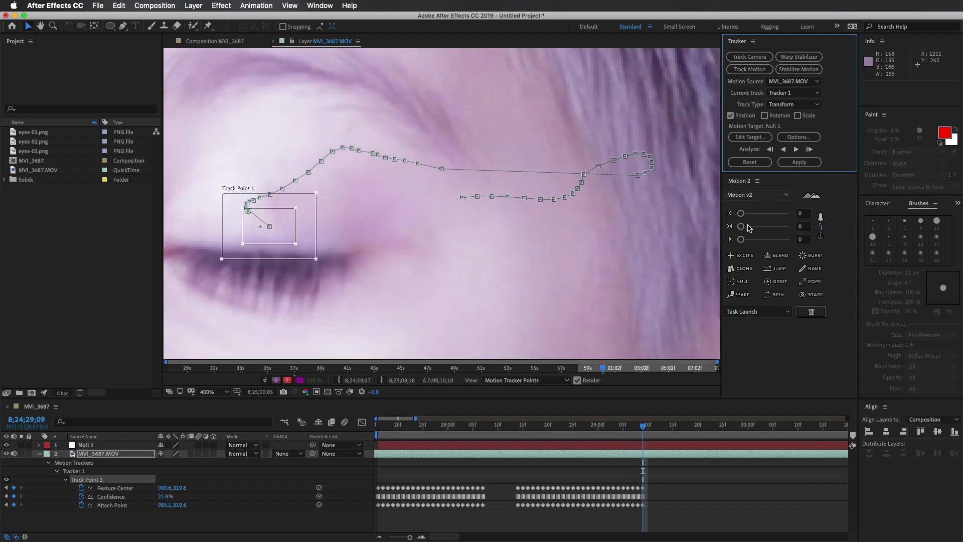
Step: Delete the tracker keyframes on the closed-eye frame at 8;24;29;09
{"action": "left_click_drag", "start_coordinate": [656, 488], "coordinate": [642, 516]}
{"action": "key", "text": "Delete"}
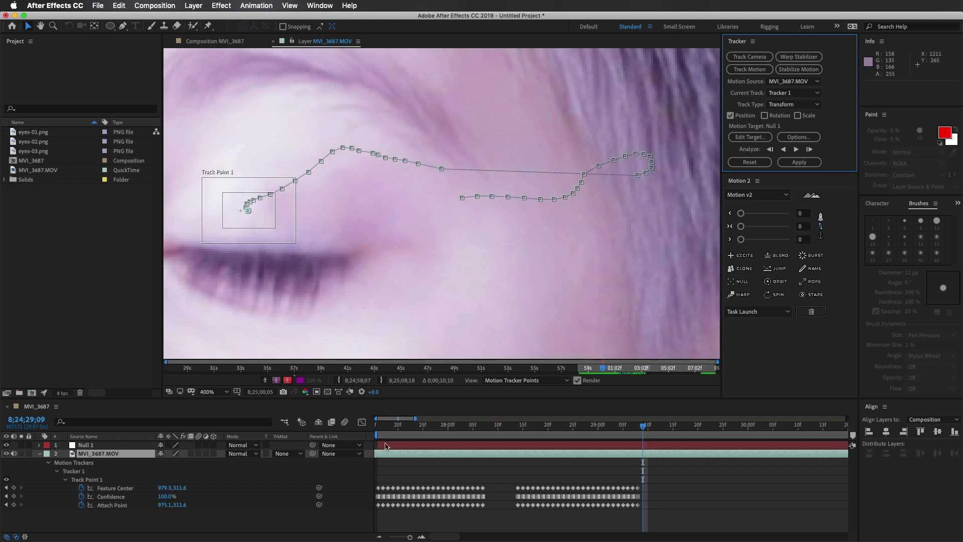
Step: Set Null 1 as the motion target and apply the tracked motion in the X and Y dimensions
{"action": "left_click", "coordinate": [749, 137]}
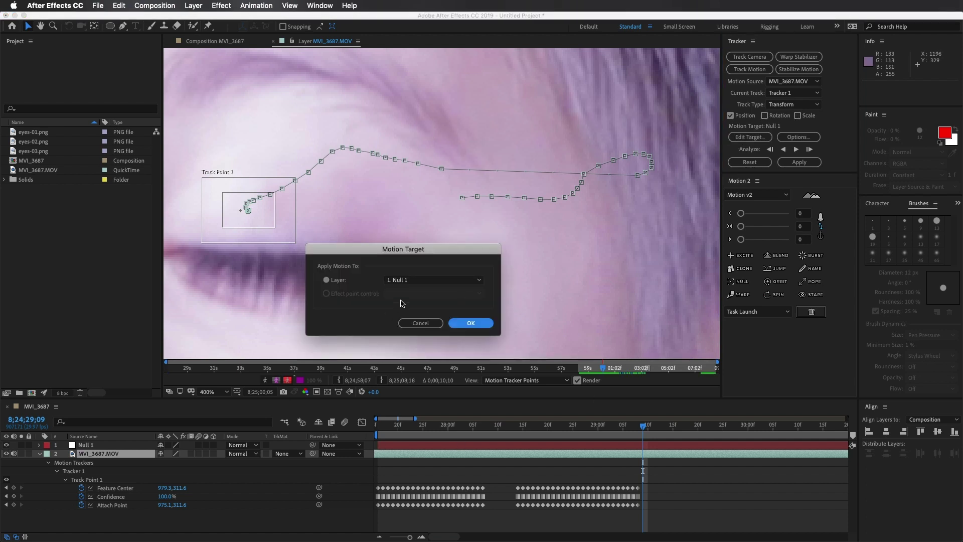
{"action": "left_click", "coordinate": [401, 281]}
{"action": "left_click", "coordinate": [401, 290]}
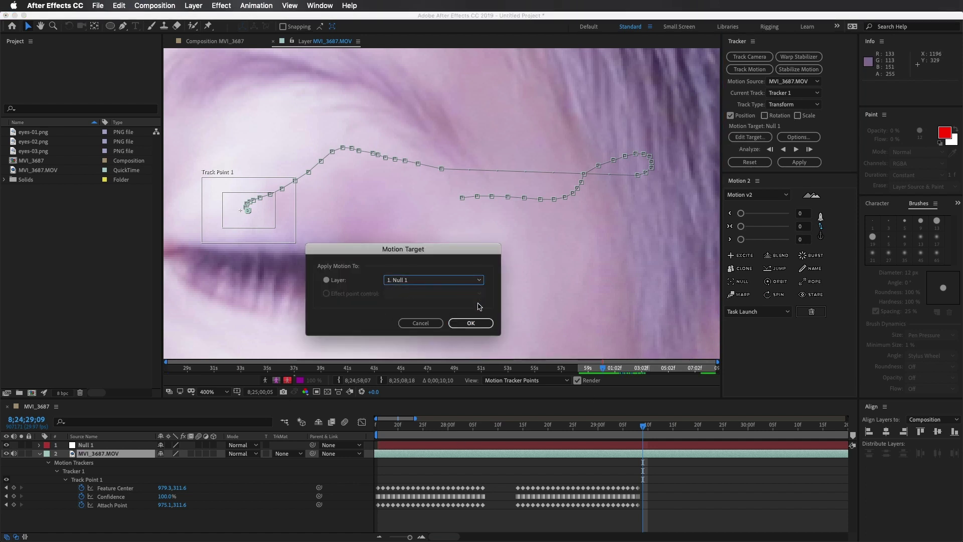
{"action": "left_click", "coordinate": [476, 324]}
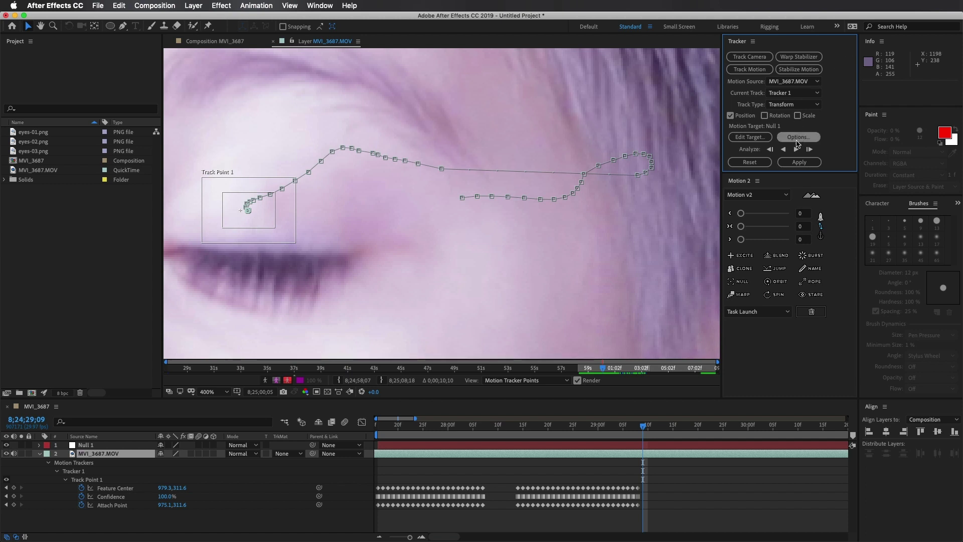
{"action": "left_click", "coordinate": [797, 163]}
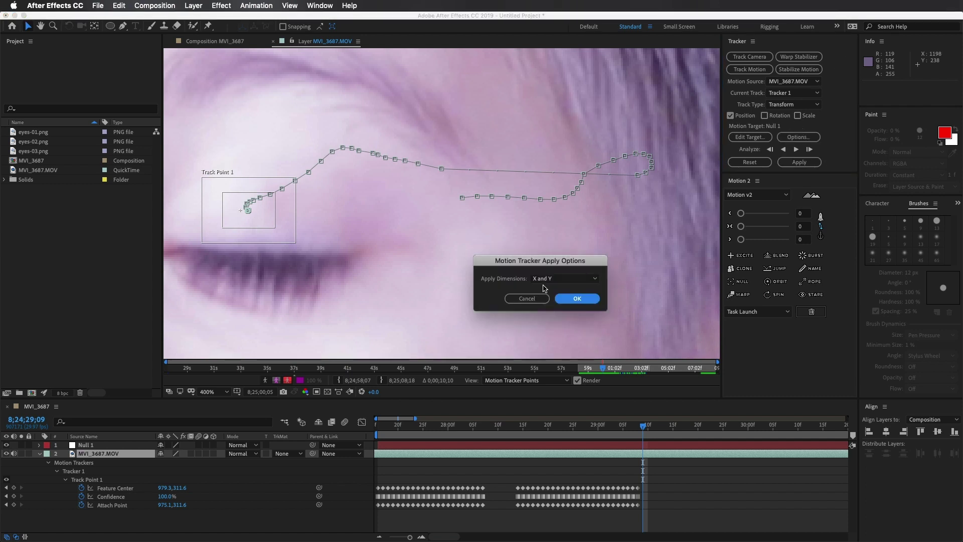
{"action": "left_click", "coordinate": [577, 299]}
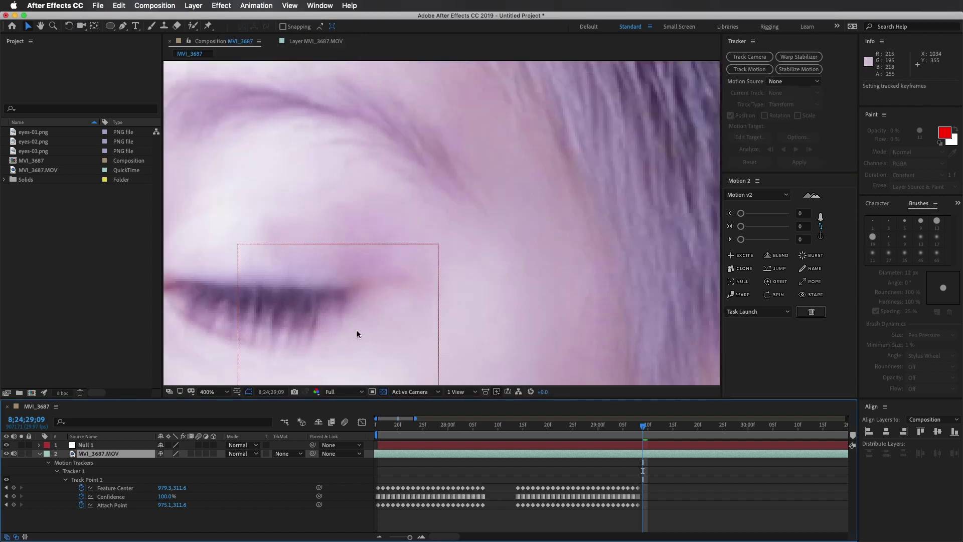
Step: Duplicate the MVI_3687.MOV footage layer and stay at the open-eye frame 8;24;27;19
{"action": "scroll", "coordinate": [356, 330], "scroll_direction": "down", "scroll_amount": 5}
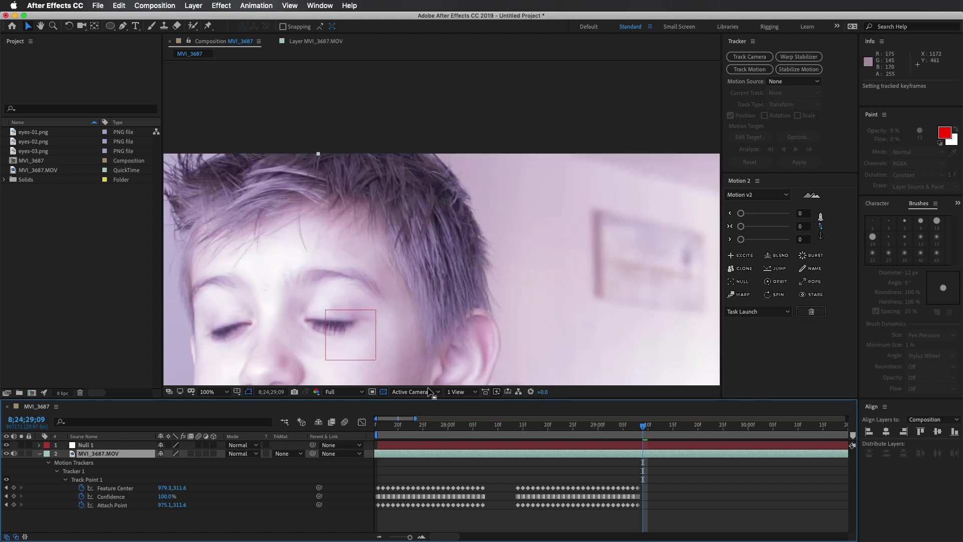
{"action": "key", "text": "h"}
{"action": "left_click_drag", "start_coordinate": [445, 321], "coordinate": [588, 218]}
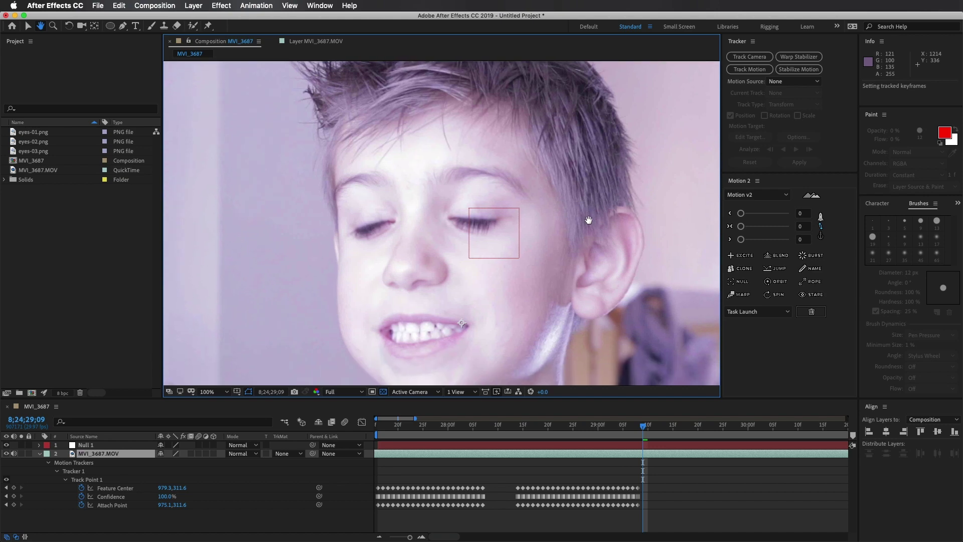
{"action": "key", "text": "v"}
{"action": "left_click_drag", "start_coordinate": [418, 436], "coordinate": [393, 446]}
{"action": "left_click", "coordinate": [40, 453]}
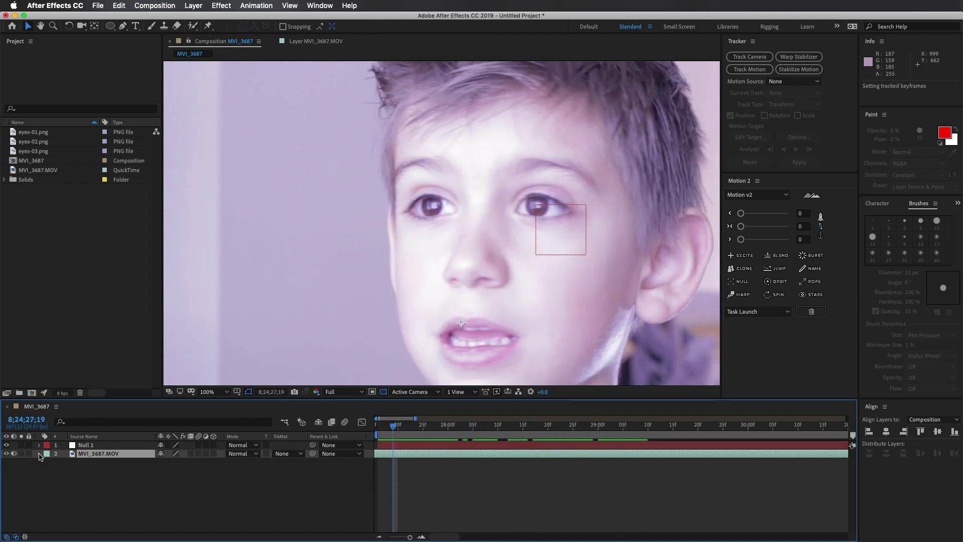
{"action": "key", "text": "super+d"}
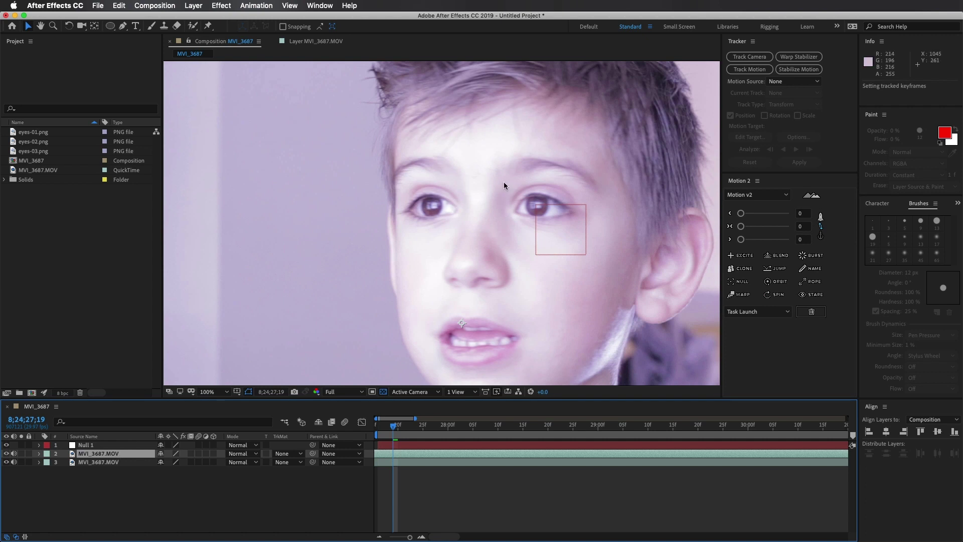
Step: Create a 1920 by 1080 px solid layer in black (000000) above the footage layers
{"action": "scroll", "coordinate": [568, 201], "scroll_direction": "up", "scroll_amount": 4}
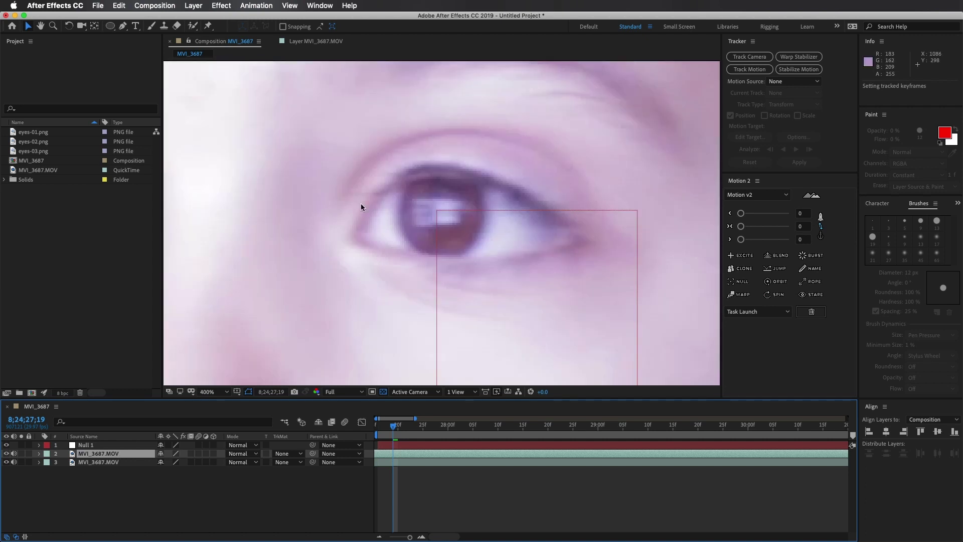
{"action": "left_click", "coordinate": [194, 6]}
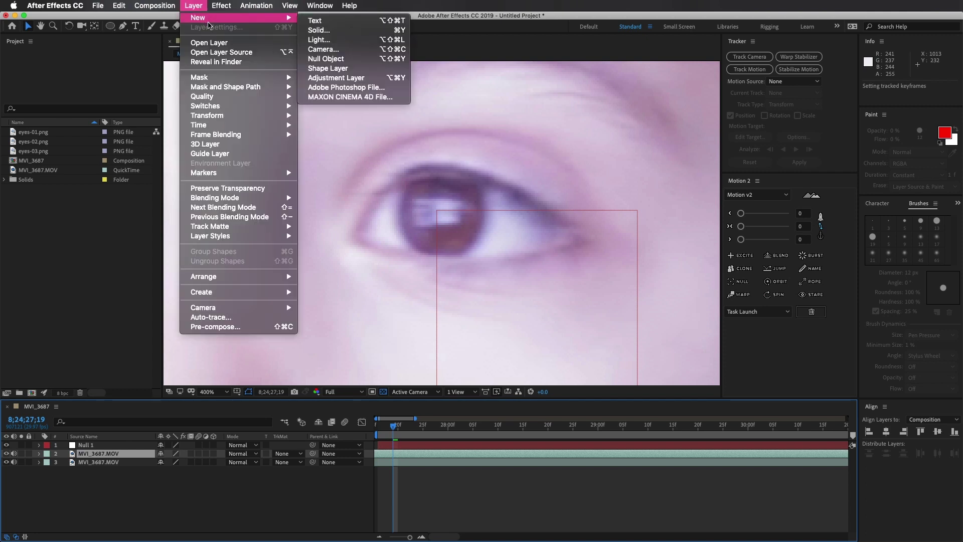
{"action": "mouse_move", "coordinate": [271, 9]}
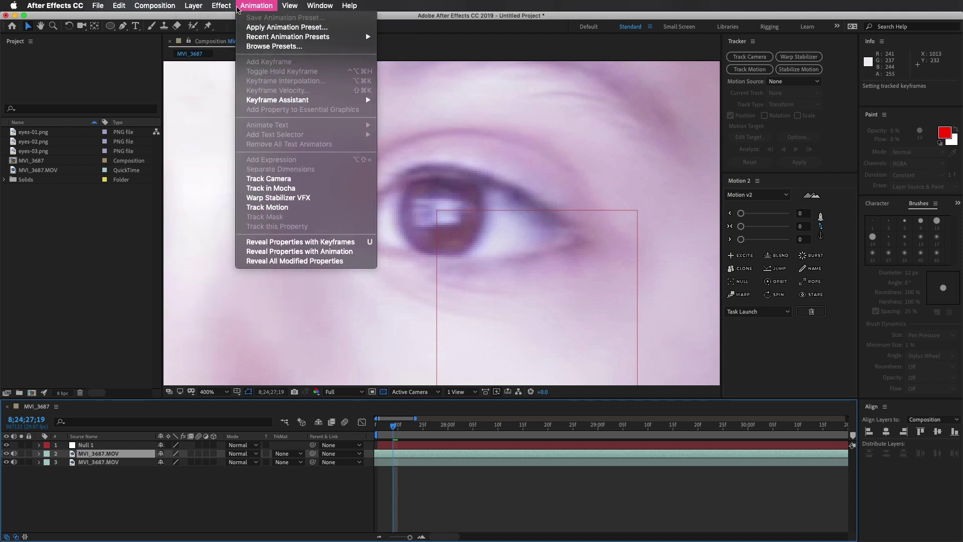
{"action": "mouse_move", "coordinate": [194, 5]}
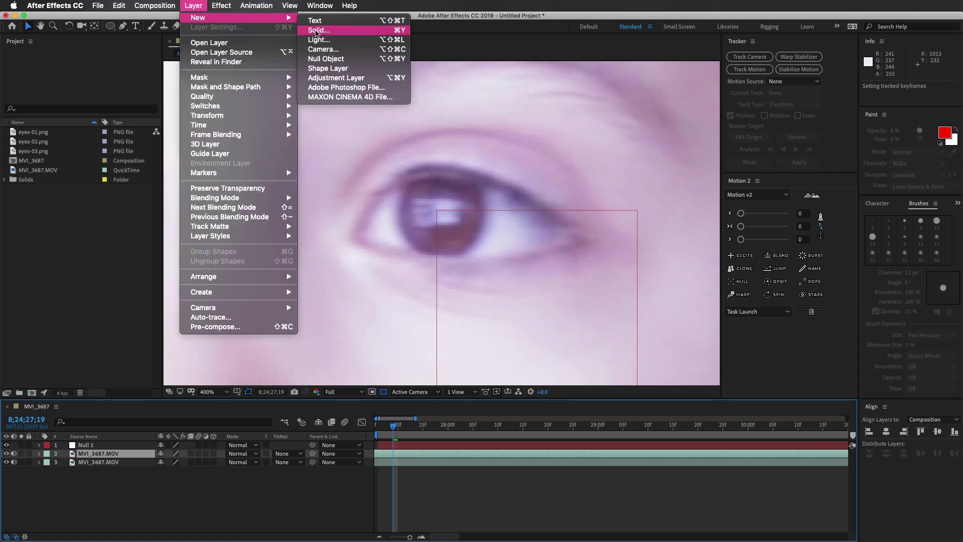
{"action": "left_click", "coordinate": [317, 31]}
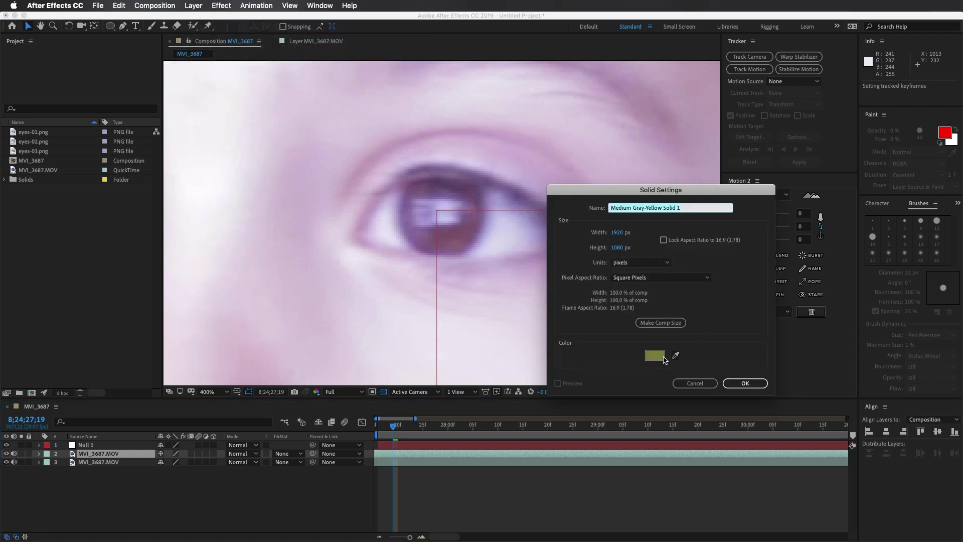
{"action": "left_click", "coordinate": [661, 359]}
{"action": "left_click_drag", "start_coordinate": [480, 462], "coordinate": [487, 477]}
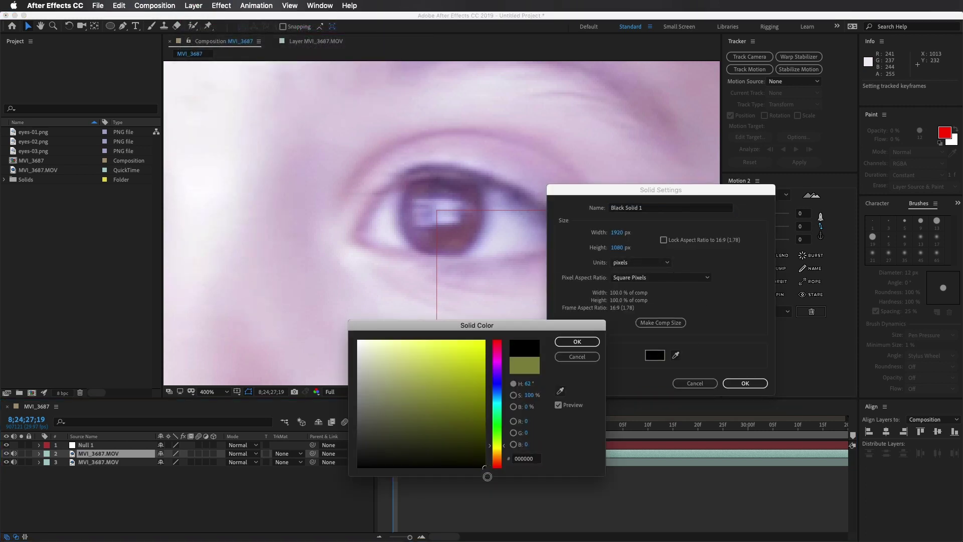
{"action": "key", "text": "Return"}
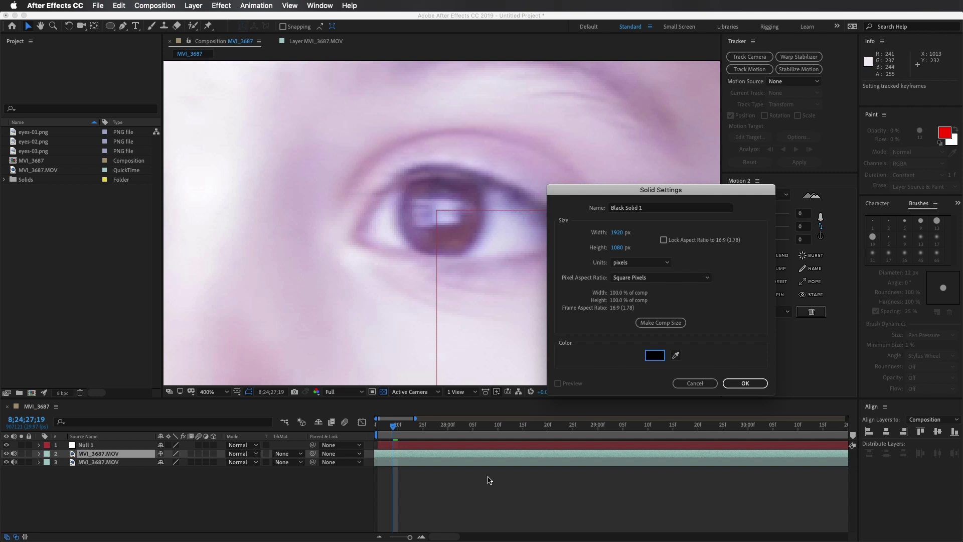
{"action": "key", "text": "Return"}
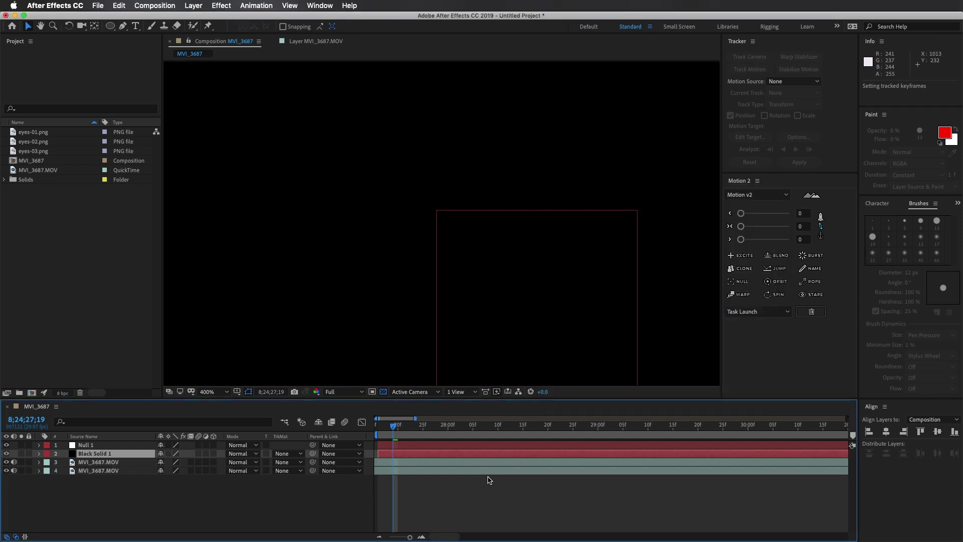
Step: Mask the black solid with an ellipse about 43 by 41 px over the iris and align it with the eye at 8;24;27;16
{"action": "left_click", "coordinate": [111, 27]}
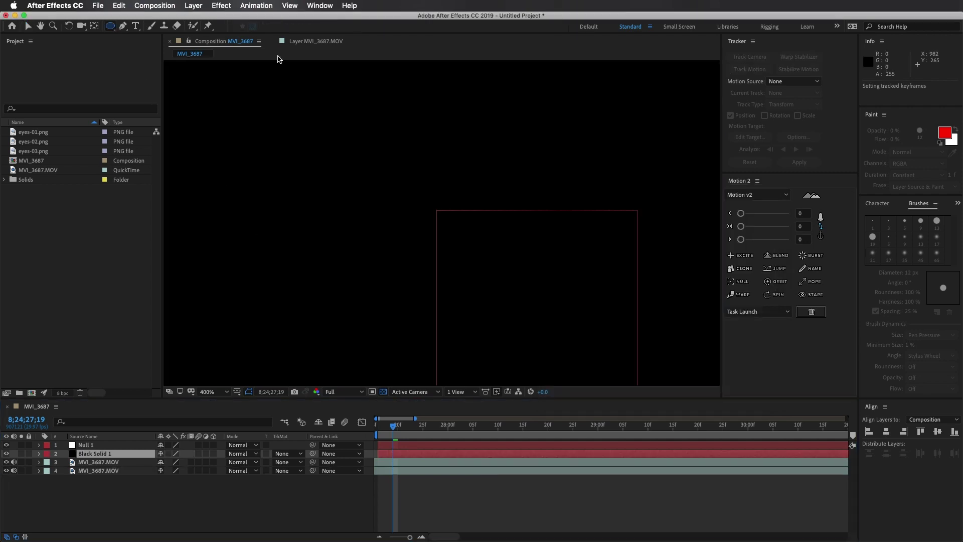
{"action": "left_click_drag", "start_coordinate": [398, 184], "coordinate": [486, 266]}
{"action": "key", "text": "v"}
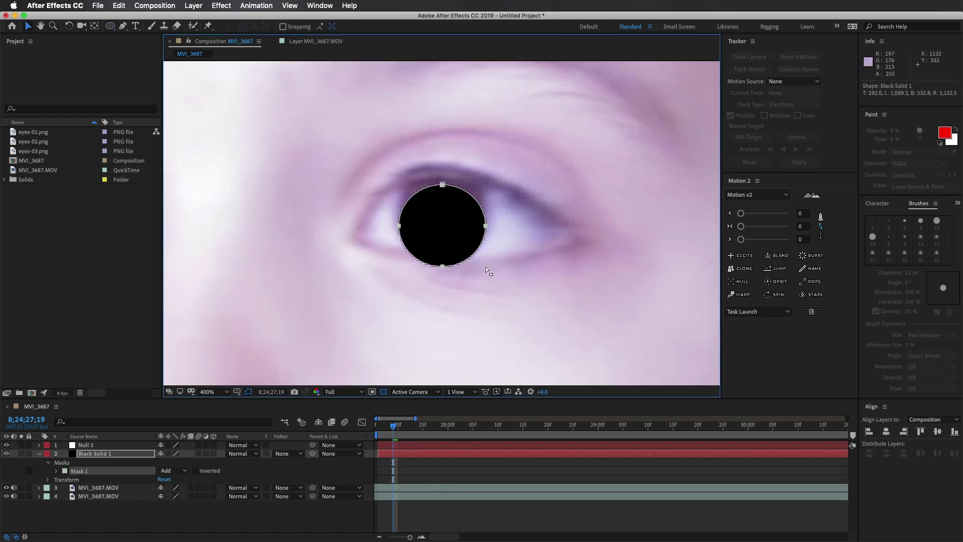
{"action": "key", "text": "Up"}
{"action": "key", "text": "Up"}
{"action": "key", "text": "Up"}
{"action": "key", "text": "Up"}
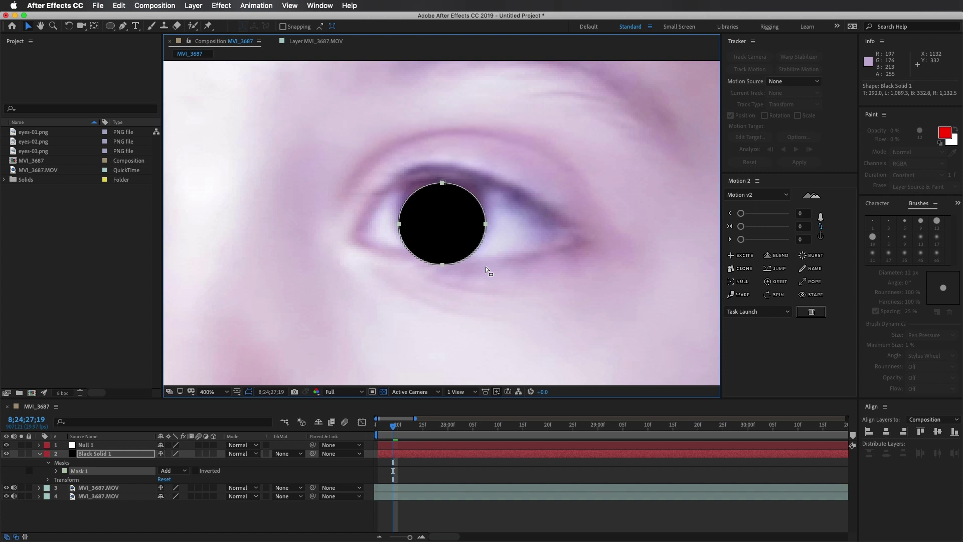
{"action": "key", "text": "Left"}
{"action": "key", "text": "Up"}
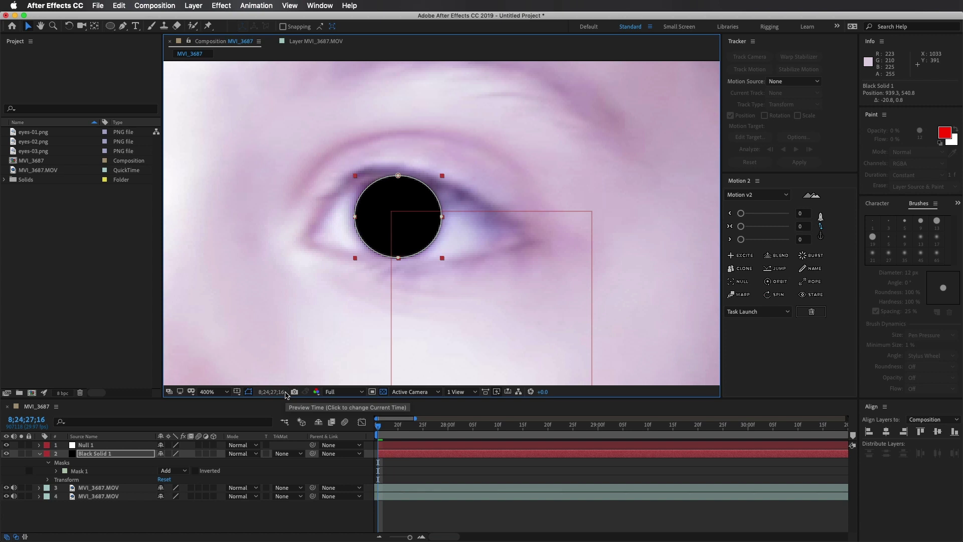
Step: Set the iris mask's feather to 3 pixels and parent the black solid to Null 1
{"action": "key", "text": "u"}
{"action": "key", "text": "m"}
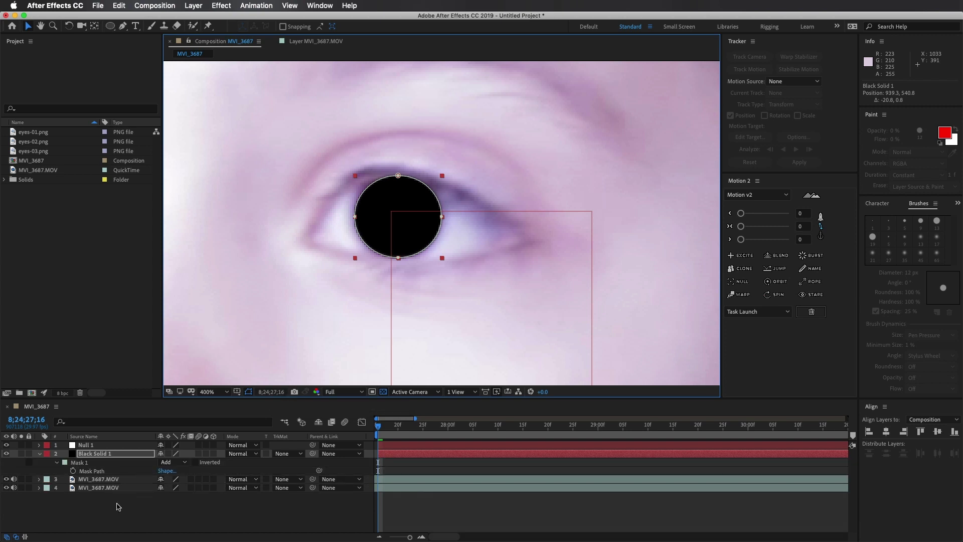
{"action": "key", "text": "m"}
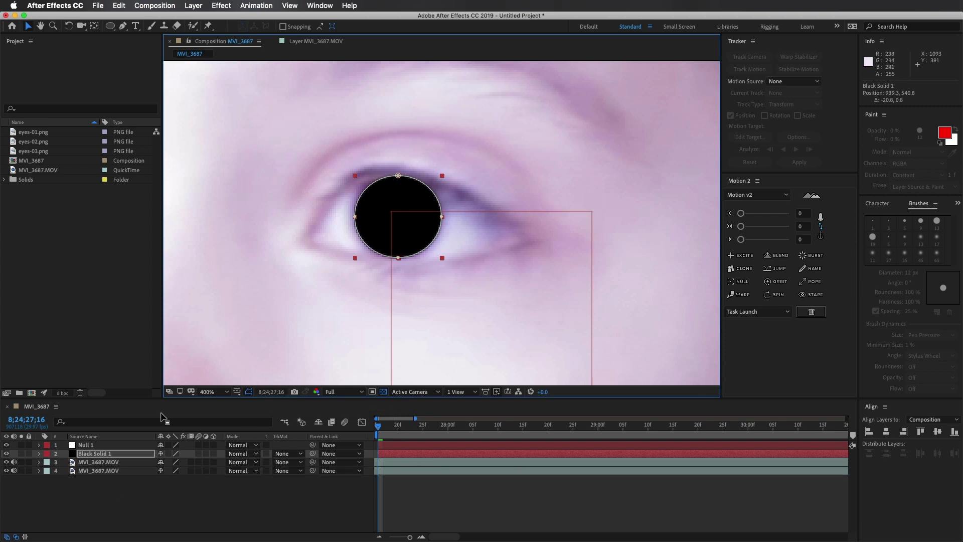
{"action": "key", "text": "m"}
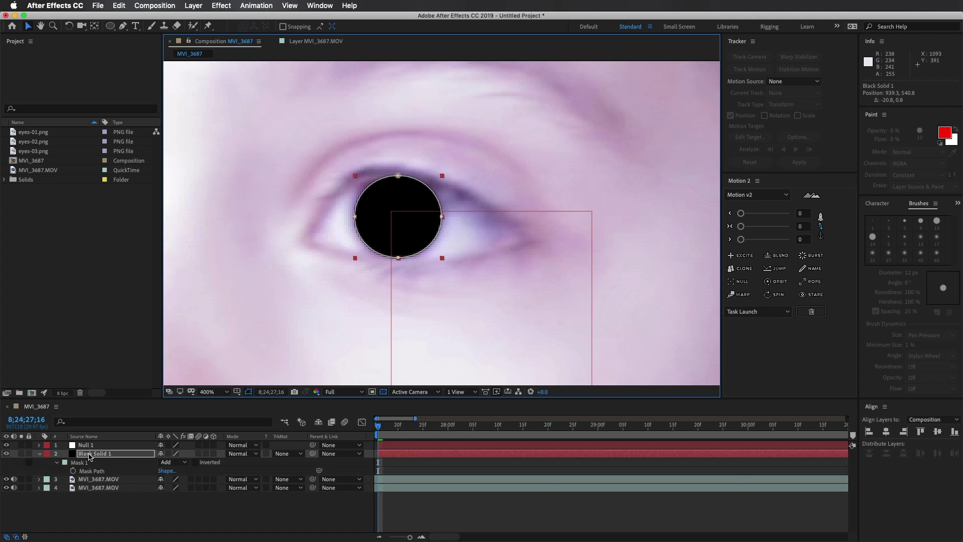
{"action": "key", "text": "m"}
{"action": "key", "text": "m"}
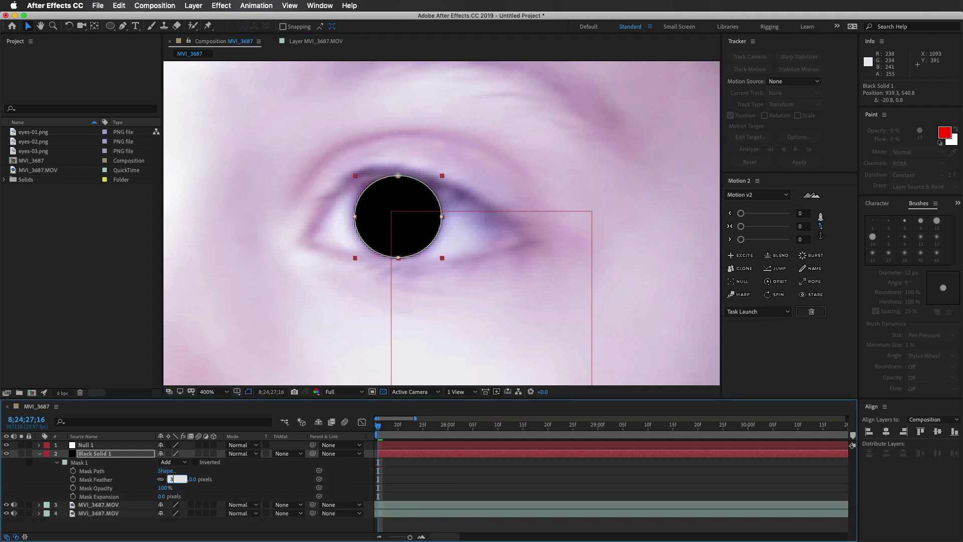
{"action": "key", "text": "Return"}
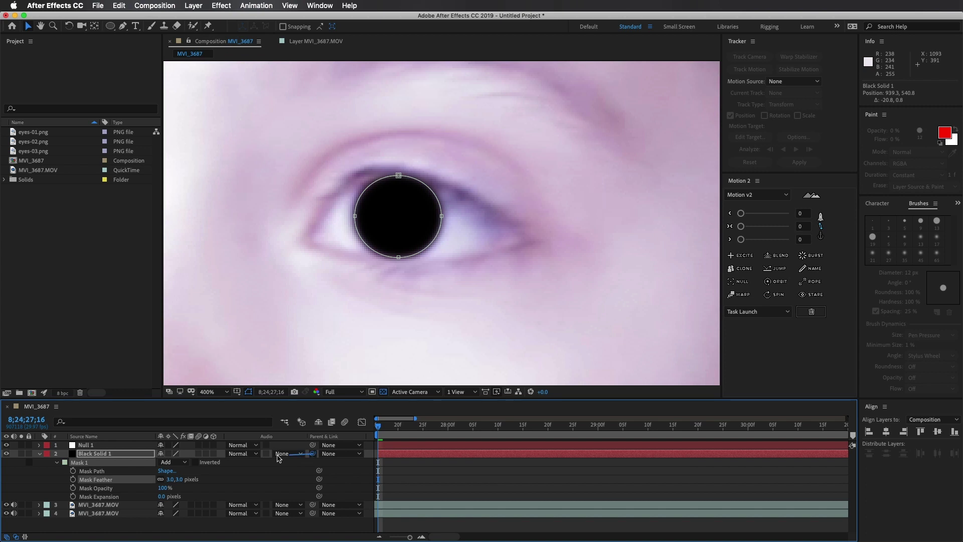
{"action": "left_click_drag", "start_coordinate": [279, 457], "coordinate": [111, 446]}
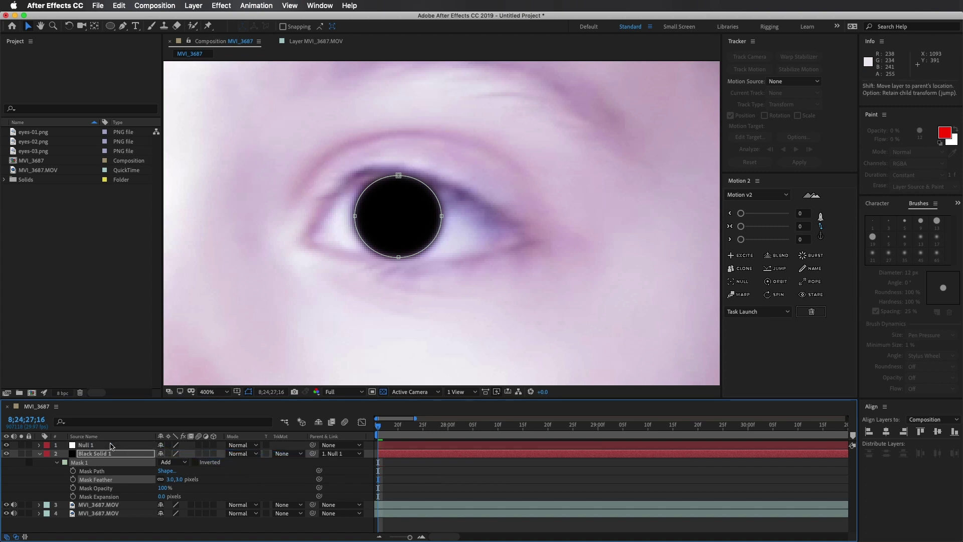
{"action": "left_click", "coordinate": [39, 454]}
Step: Keyframe the black solid's position at 8;24;27;27 and move it back over the iris at 8;24;27;29
{"action": "left_click_drag", "start_coordinate": [379, 430], "coordinate": [434, 428]}
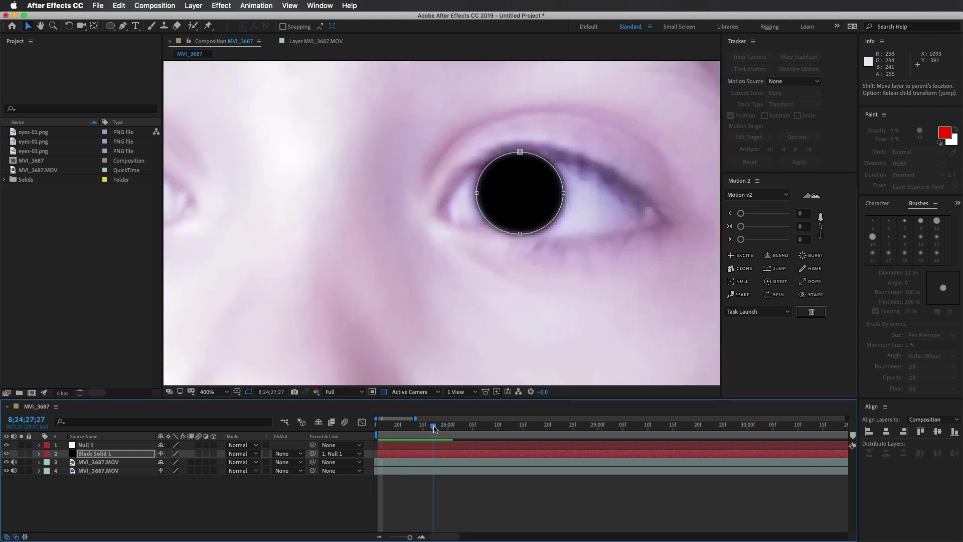
{"action": "key", "text": "p"}
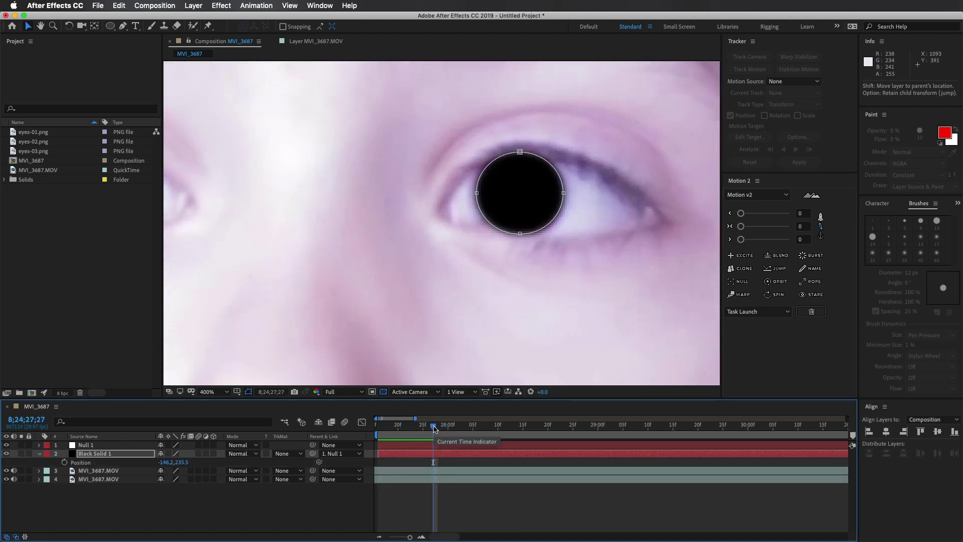
{"action": "left_click", "coordinate": [65, 462]}
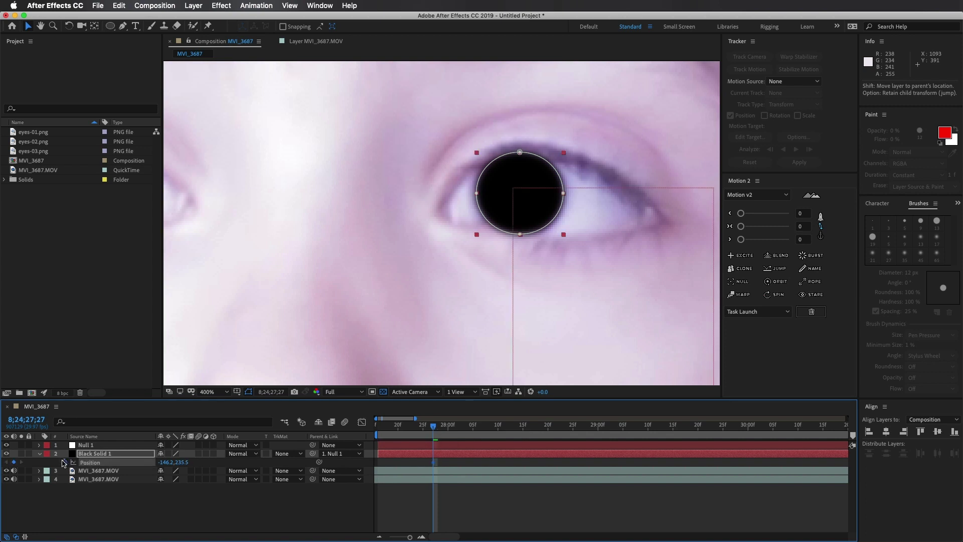
{"action": "left_click_drag", "start_coordinate": [433, 428], "coordinate": [444, 428]}
{"action": "left_click_drag", "start_coordinate": [545, 162], "coordinate": [560, 161]}
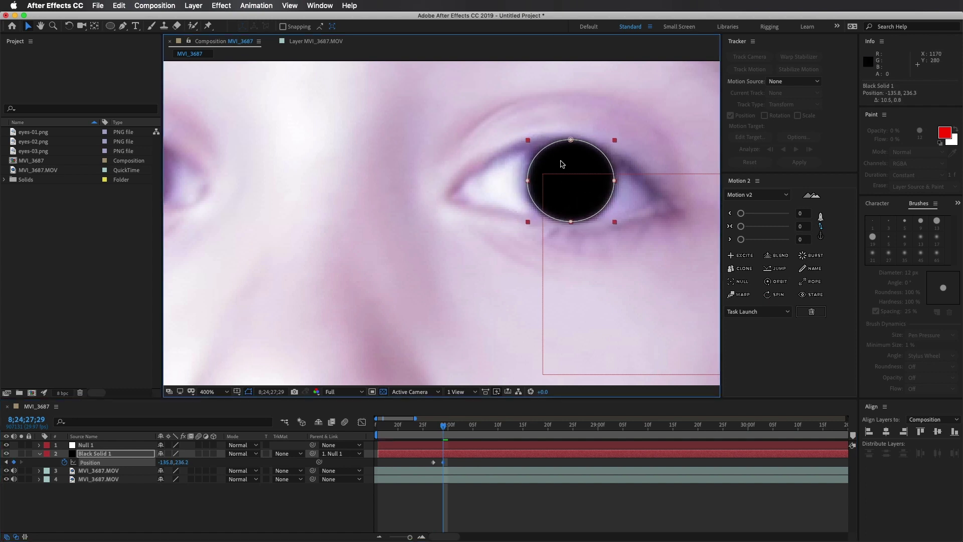
Step: Keyframe the mask path at 8;24;28;06 and 8;24;28;07, reshaping its upper edge to follow the closing eyelid
{"action": "left_click_drag", "start_coordinate": [444, 427], "coordinate": [476, 419]}
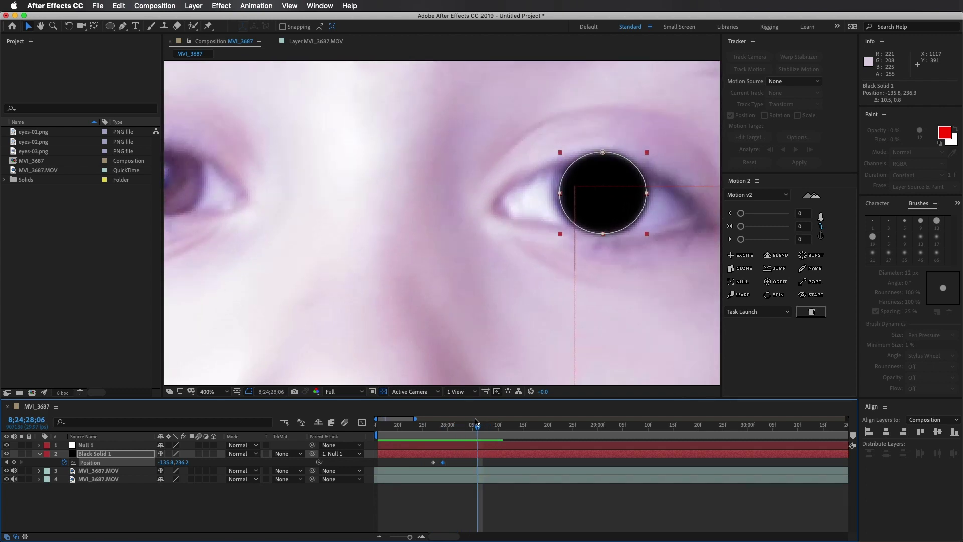
{"action": "key", "text": "m"}
{"action": "left_click_drag", "start_coordinate": [603, 152], "coordinate": [551, 194]}
{"action": "key", "text": "Page_Down"}
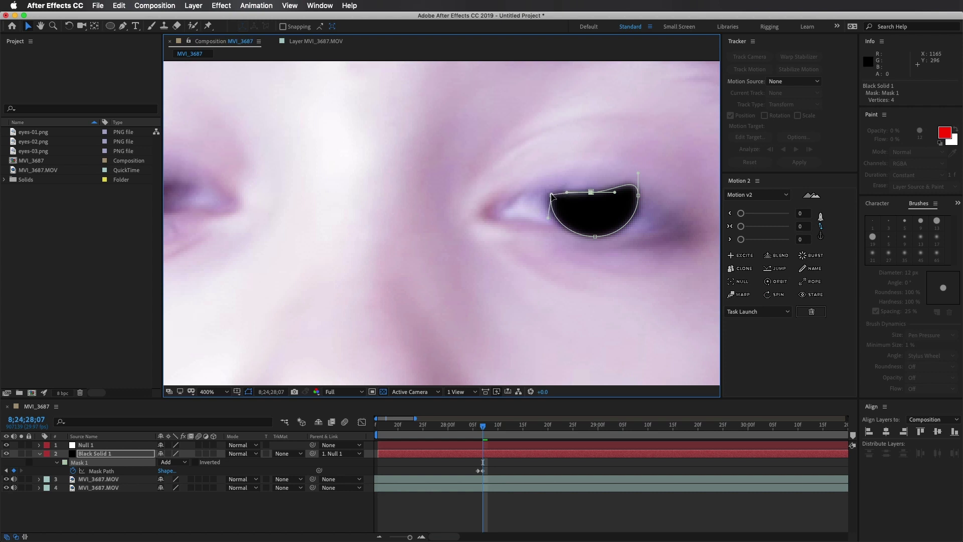
{"action": "left_click_drag", "start_coordinate": [484, 428], "coordinate": [483, 429]}
Step: Keyframe the black solid's opacity at 100% at 8;24;28;07 and at 0% one frame further on
{"action": "key", "text": "t"}
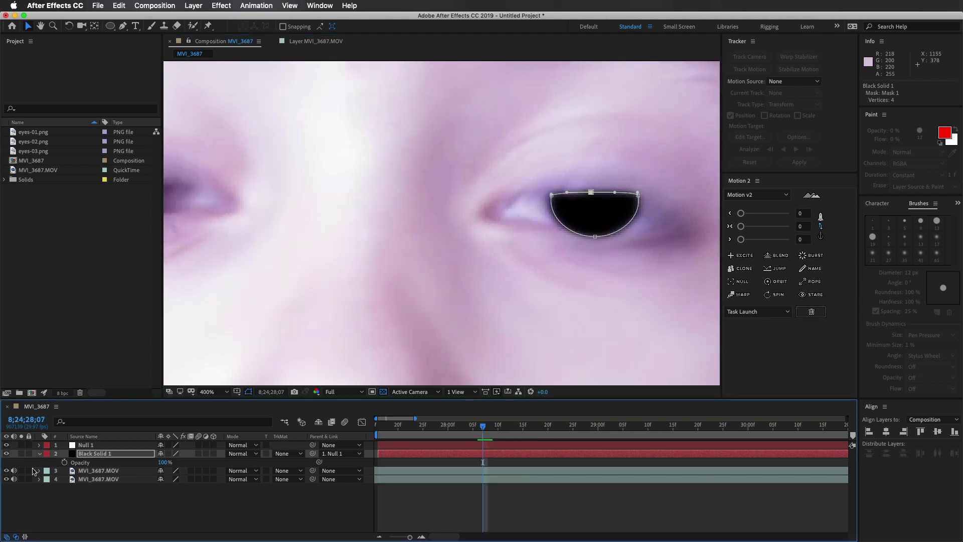
{"action": "left_click", "coordinate": [65, 462]}
{"action": "key", "text": "u"}
{"action": "key", "text": "Page_Up"}
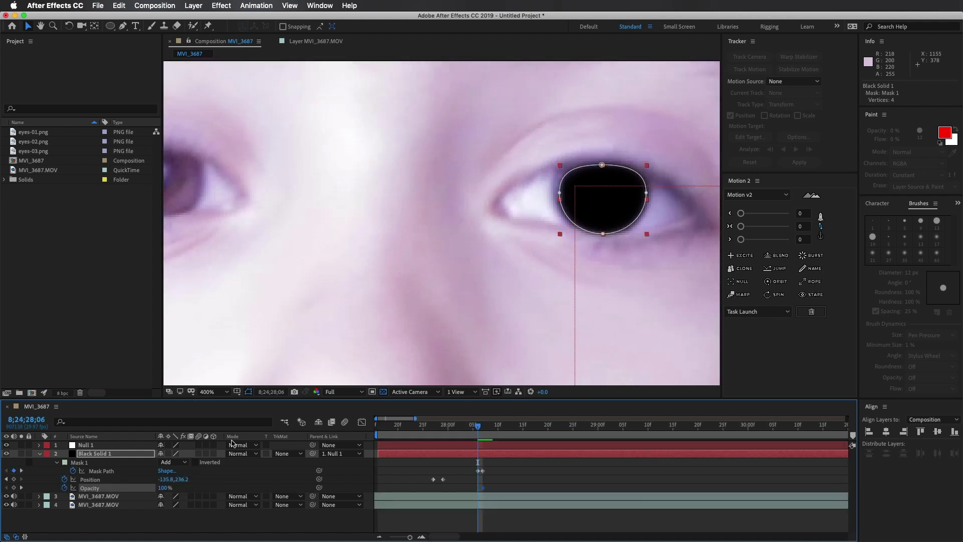
{"action": "key", "text": "Page_Down"}
{"action": "left_click_drag", "start_coordinate": [163, 487], "coordinate": [100, 492]}
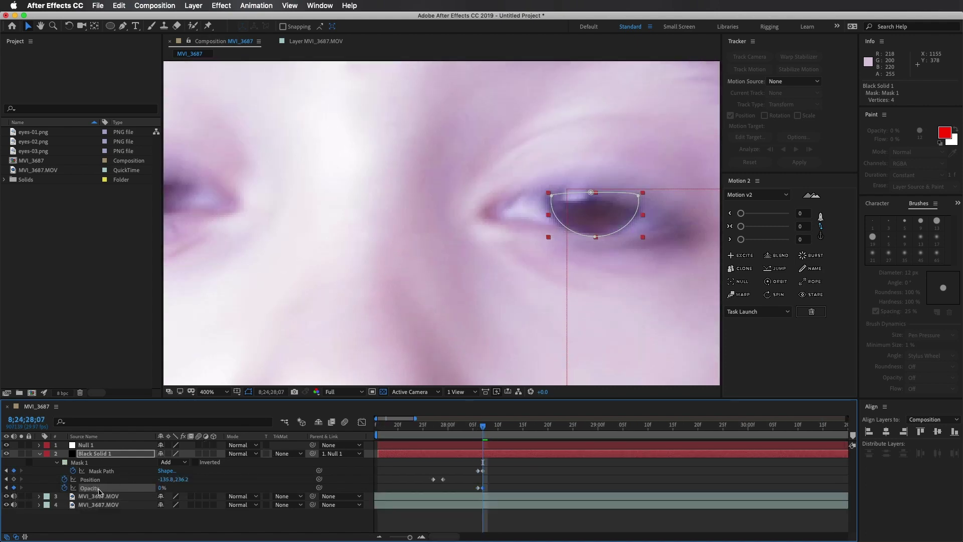
Step: Hold the black solid's opacity at 0% through 8;24;28;09 and bring it back to 100% at 8;24;28;10
{"action": "left_click", "coordinate": [489, 428]}
{"action": "left_click_drag", "start_coordinate": [489, 429], "coordinate": [493, 430]}
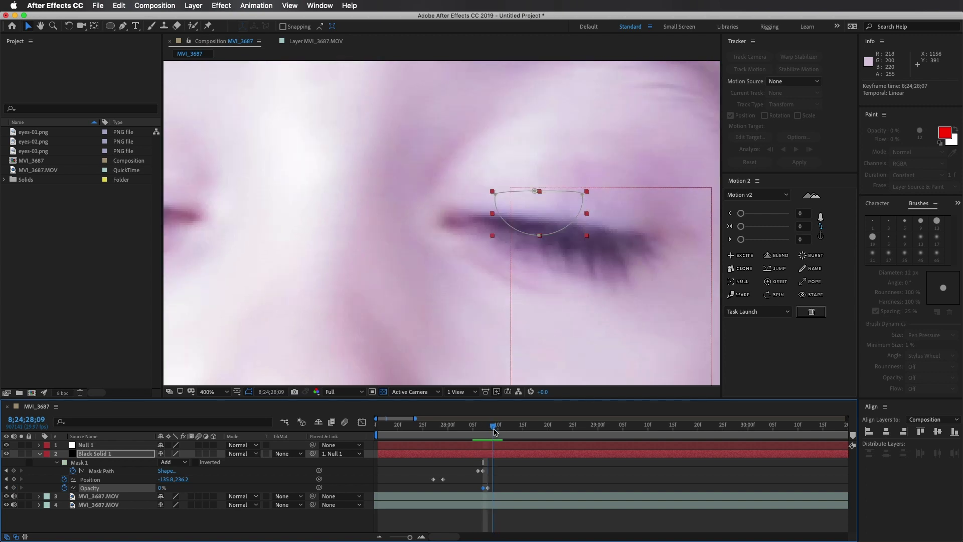
{"action": "left_click", "coordinate": [497, 430]}
{"action": "left_click_drag", "start_coordinate": [162, 487], "coordinate": [213, 488]}
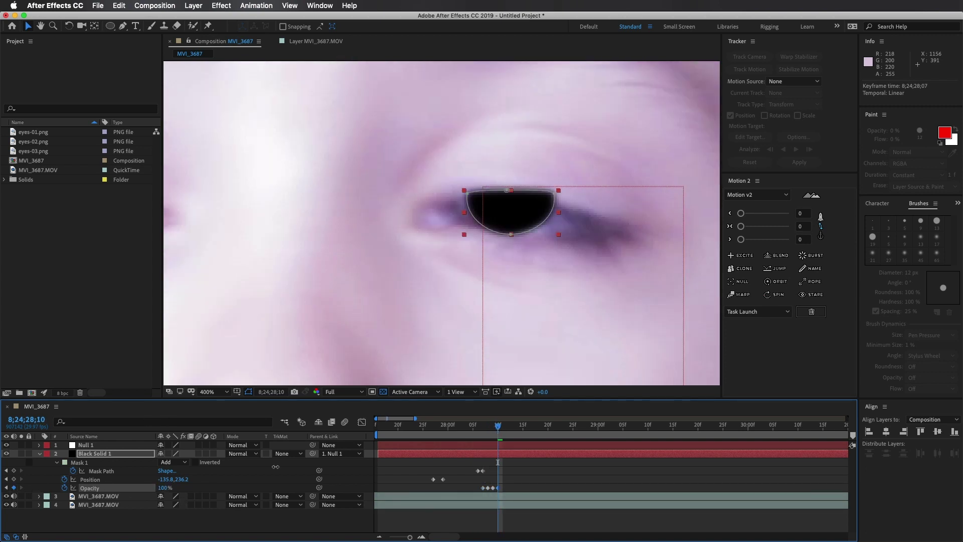
Step: Move the black solid over the reopening eye at 8;24;28;10 and copy the 8;24;27;29 position keyframe to 8;24;28;09
{"action": "left_click_drag", "start_coordinate": [506, 203], "coordinate": [487, 221]}
{"action": "left_click", "coordinate": [444, 479]}
{"action": "key", "text": "cmd+c"}
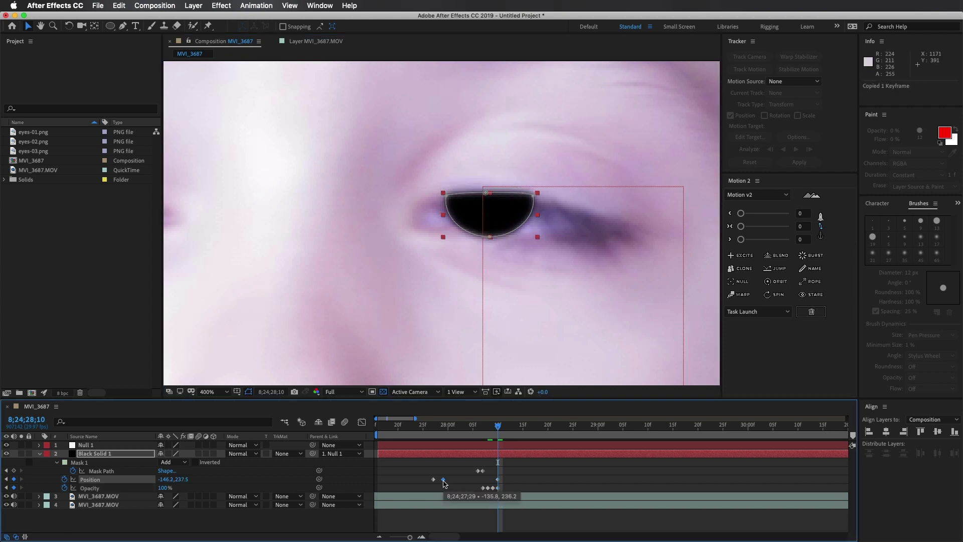
{"action": "left_click_drag", "start_coordinate": [497, 427], "coordinate": [493, 427]}
{"action": "key", "text": "cmd+v"}
{"action": "left_click", "coordinate": [497, 427]}
{"action": "left_click", "coordinate": [490, 136]}
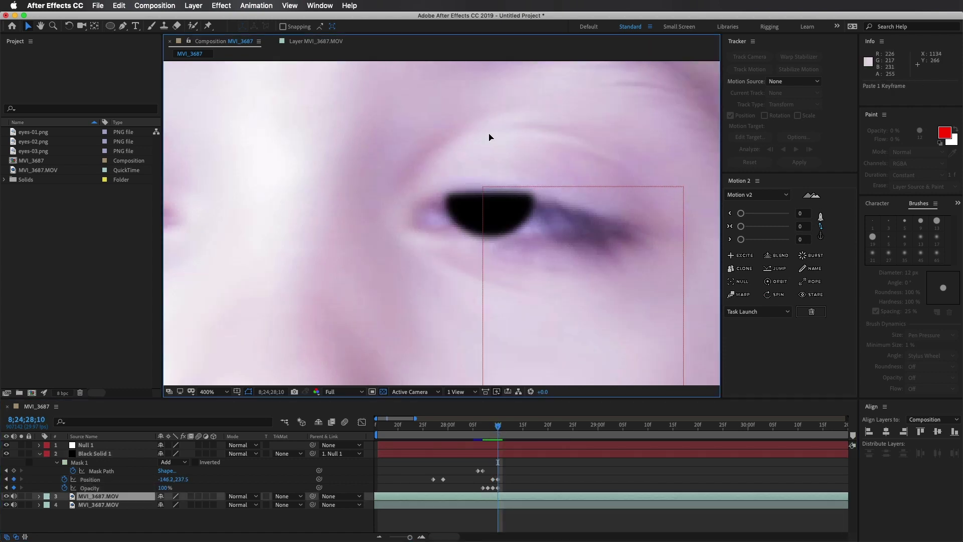
Step: Keyframe the mask path at 8;24;28;10 and 8;24;28;11, reshaping its upper edge to follow the reopening eyelid
{"action": "left_click", "coordinate": [493, 234]}
{"action": "left_click_drag", "start_coordinate": [485, 193], "coordinate": [533, 203]}
{"action": "left_click_drag", "start_coordinate": [446, 195], "coordinate": [447, 206]}
{"action": "left_click_drag", "start_coordinate": [497, 426], "coordinate": [502, 425]}
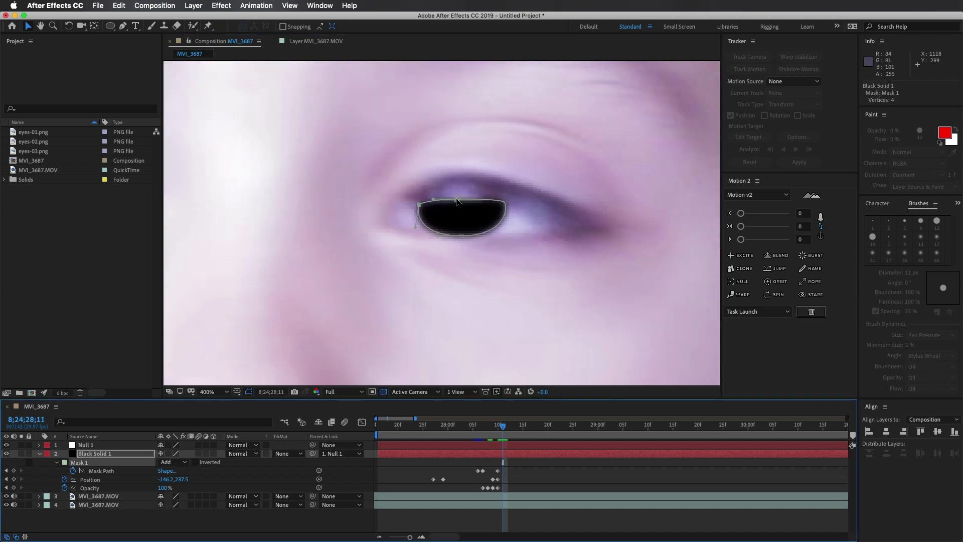
{"action": "left_click_drag", "start_coordinate": [457, 199], "coordinate": [457, 180]}
{"action": "left_click_drag", "start_coordinate": [505, 203], "coordinate": [501, 188]}
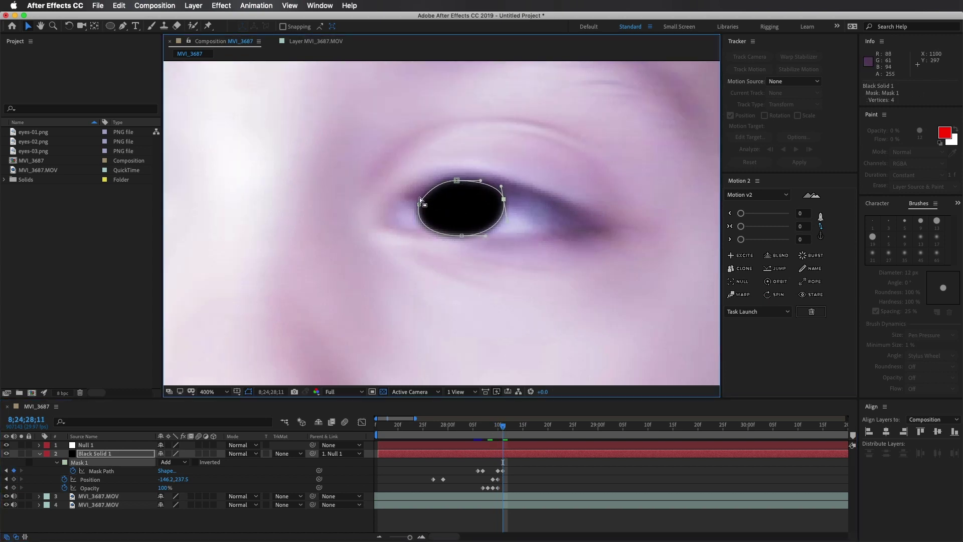
{"action": "left_click_drag", "start_coordinate": [419, 204], "coordinate": [419, 205]}
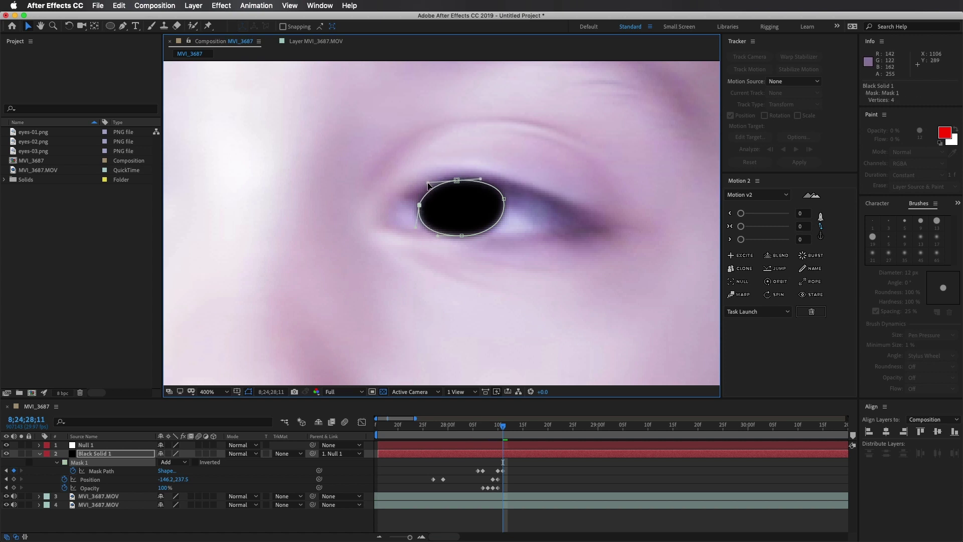
Step: Keyframe the mask path at 8;24;28;13, raising and rounding its upper edge toward the opened eyelid
{"action": "left_click", "coordinate": [505, 427]}
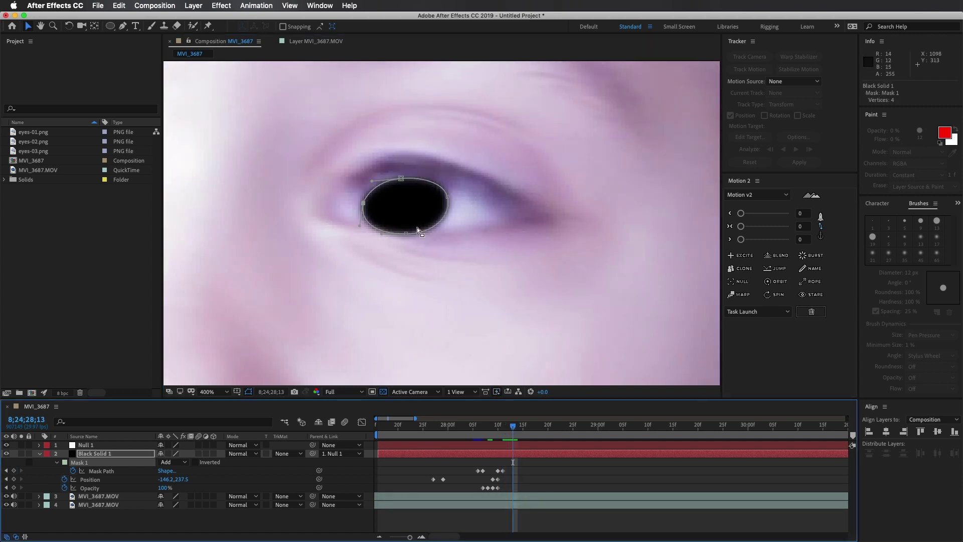
{"action": "left_click", "coordinate": [333, 245]}
{"action": "left_click_drag", "start_coordinate": [357, 214], "coordinate": [378, 252]}
{"action": "key", "text": "super+z"}
{"action": "left_click", "coordinate": [508, 452]}
{"action": "left_click_drag", "start_coordinate": [391, 210], "coordinate": [440, 173]}
{"action": "key", "text": "super+z"}
{"action": "left_click_drag", "start_coordinate": [363, 203], "coordinate": [365, 168]}
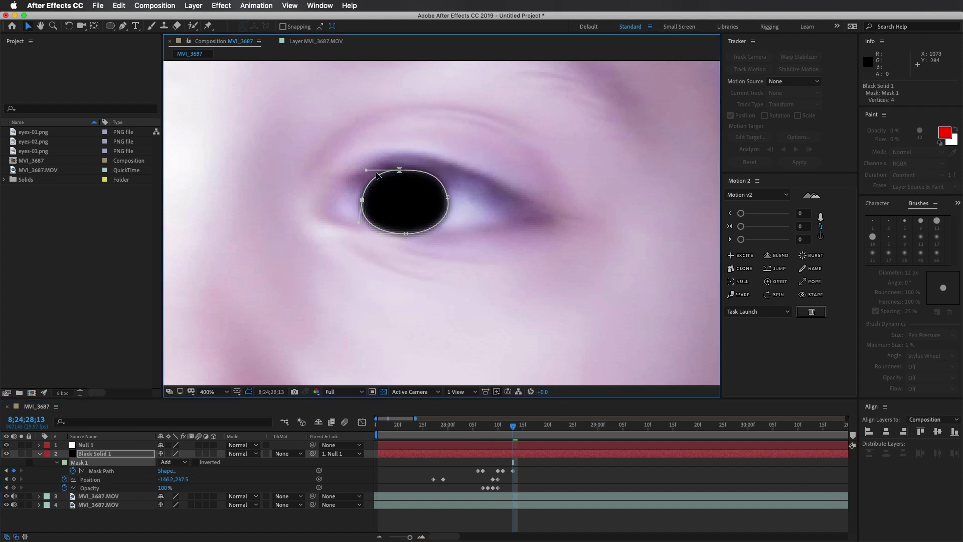
Step: Keyframe the black solid's position at 8;24;28;15 and shift it slightly up and left over the iris at 8;24;28;18
{"action": "left_click_drag", "start_coordinate": [512, 427], "coordinate": [538, 426]}
{"action": "left_click", "coordinate": [14, 478]}
{"action": "left_click_drag", "start_coordinate": [345, 197], "coordinate": [333, 190]}
Step: Check the black iris's placement on the frames after 8;24;28;18 and on the whole face around 8;24;28;02
{"action": "key", "text": "Page_Down"}
{"action": "key", "text": "Page_Down"}
{"action": "key", "text": "Page_Down"}
{"action": "key", "text": "Page_Down"}
{"action": "key", "text": "Page_Down"}
{"action": "key", "text": "Page_Down"}
{"action": "key", "text": "Page_Down"}
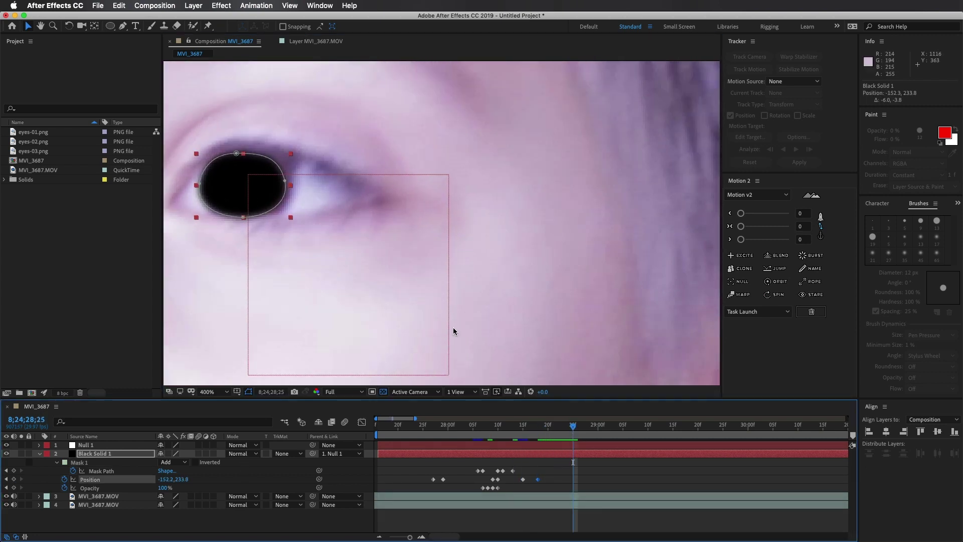
{"action": "scroll", "coordinate": [453, 327], "scroll_direction": "down", "scroll_amount": 4}
{"action": "left_click_drag", "start_coordinate": [452, 327], "coordinate": [536, 217]}
{"action": "mouse_move", "coordinate": [470, 425]}
{"action": "left_mouse_down"}
{"action": "mouse_move", "coordinate": [433, 425]}
{"action": "mouse_move", "coordinate": [534, 424]}
{"action": "mouse_move", "coordinate": [434, 425]}
{"action": "mouse_move", "coordinate": [458, 425]}
{"action": "left_mouse_up"}
{"action": "key", "text": "super+shift+a"}
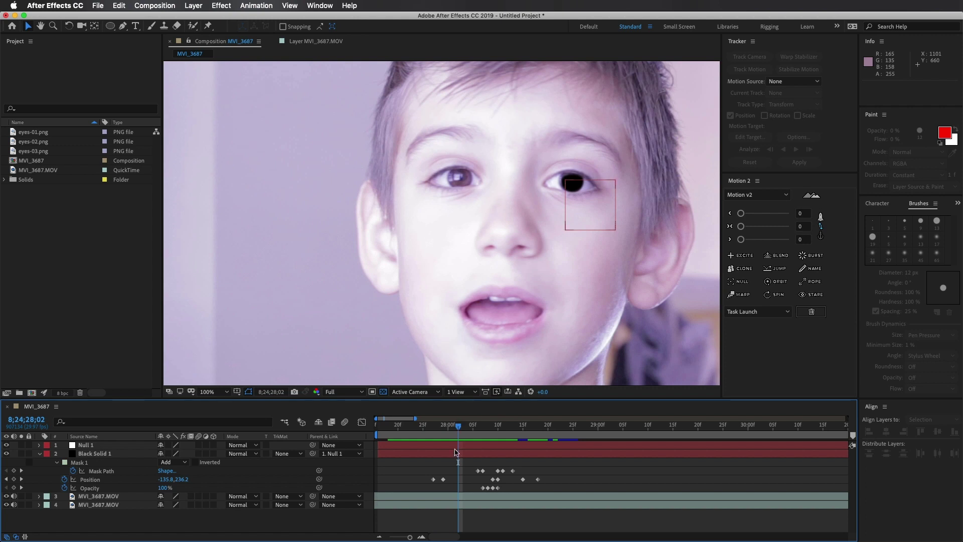
Step: Add a mask path keyframe on the black solid at 8;24;28;04, before the blink begins
{"action": "left_click", "coordinate": [573, 185]}
{"action": "scroll", "coordinate": [586, 174], "scroll_direction": "up", "scroll_amount": 3}
{"action": "scroll", "coordinate": [588, 175], "scroll_direction": "up", "scroll_amount": 1}
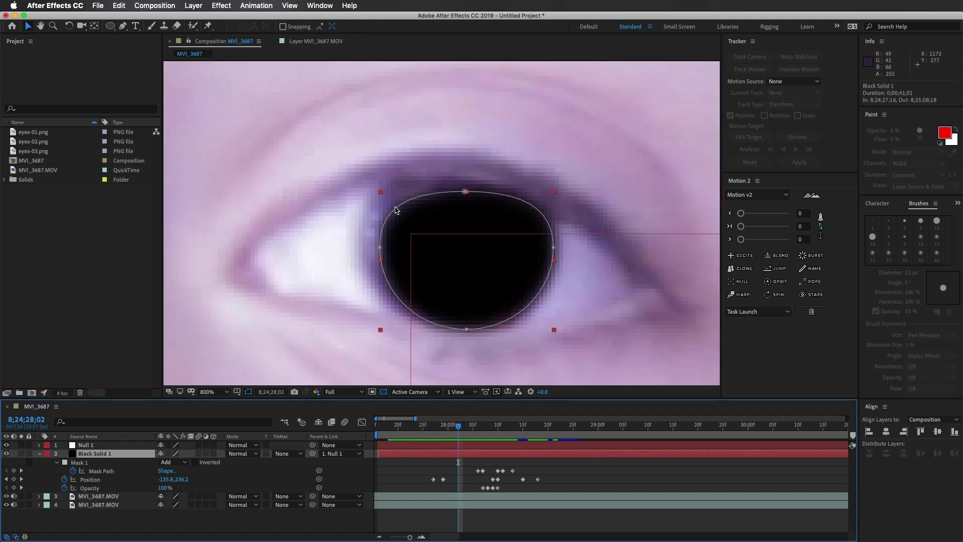
{"action": "left_click", "coordinate": [468, 434]}
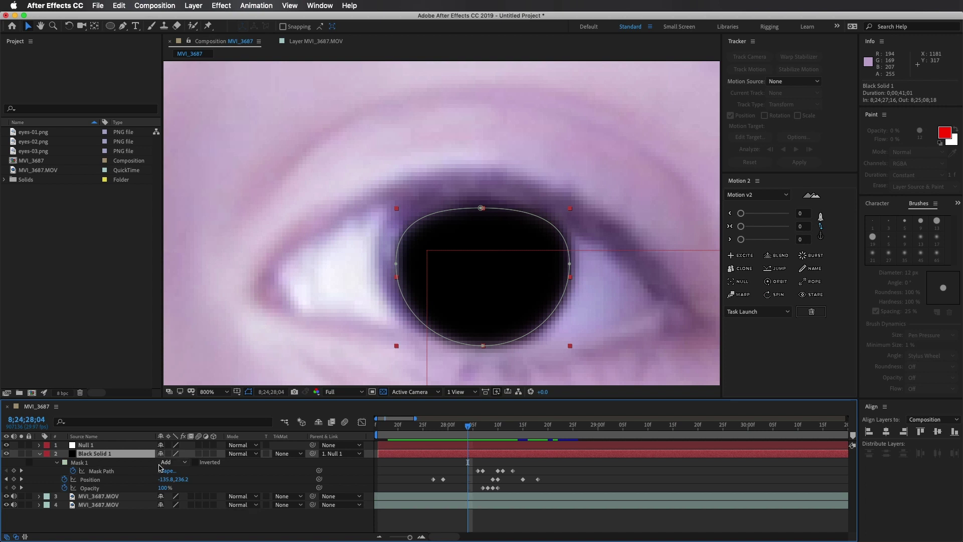
{"action": "left_click", "coordinate": [100, 471]}
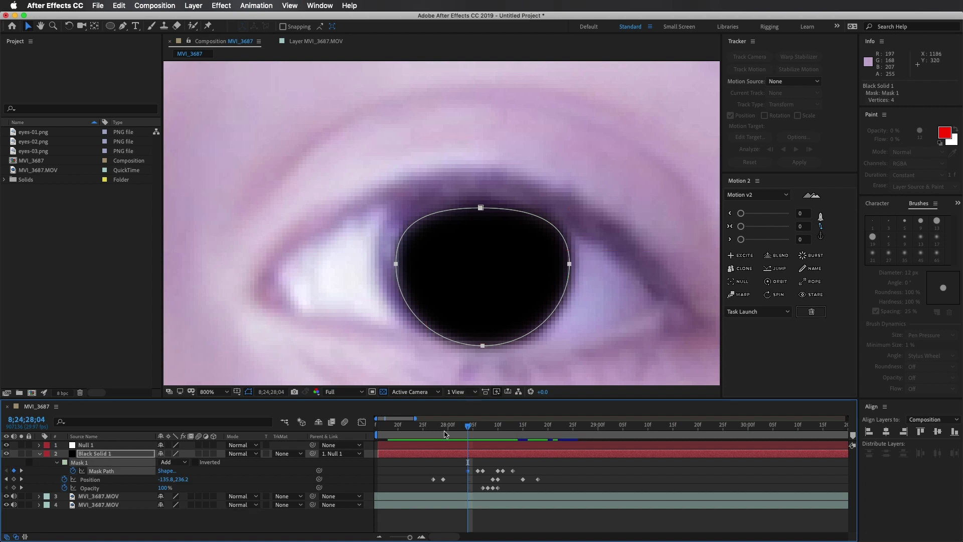
Step: Enlarge the mask at 8;24;27;29 by extending its left side and upper edge to cover the whole iris
{"action": "key", "text": "j"}
{"action": "left_click_drag", "start_coordinate": [395, 263], "coordinate": [305, 260]}
{"action": "key", "text": "super+z"}
{"action": "left_click", "coordinate": [306, 256]}
{"action": "left_click_drag", "start_coordinate": [405, 203], "coordinate": [393, 186]}
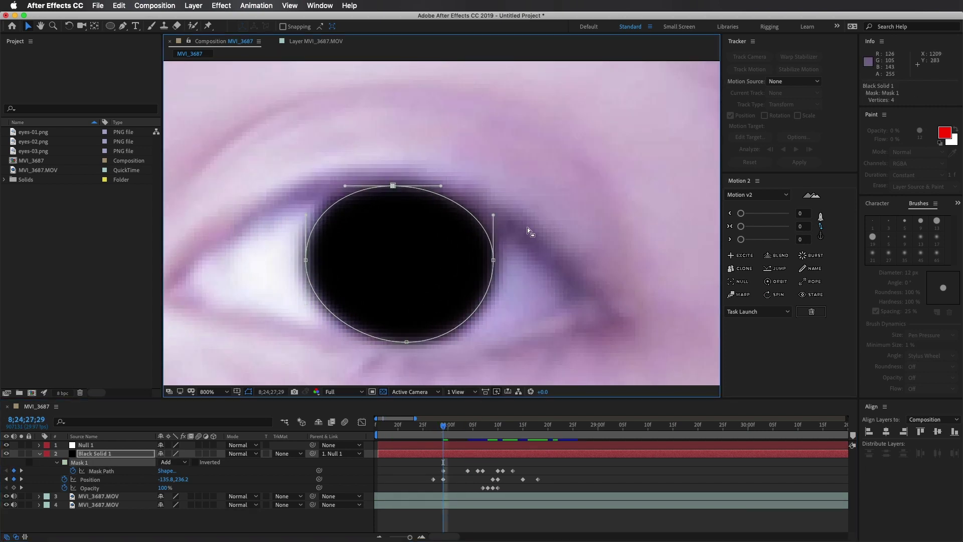
{"action": "left_click", "coordinate": [423, 426]}
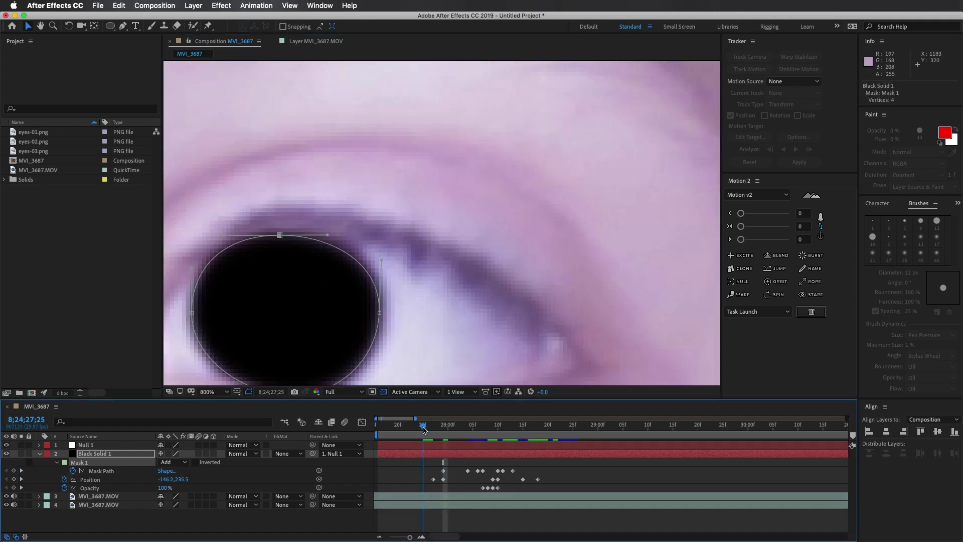
Step: Reshape the mask at 8;24;28;04, moving its left side outward and its upper edge up to the eyelid
{"action": "left_click_drag", "start_coordinate": [424, 427], "coordinate": [468, 430]}
{"action": "left_click", "coordinate": [384, 265]}
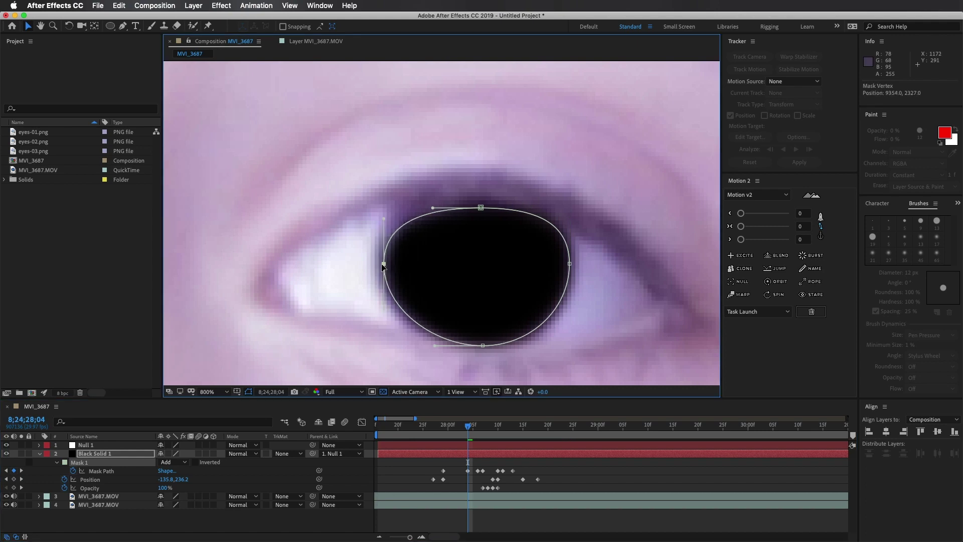
{"action": "left_click_drag", "start_coordinate": [383, 264], "coordinate": [378, 265]}
{"action": "left_click_drag", "start_coordinate": [434, 345], "coordinate": [429, 348]}
{"action": "left_click_drag", "start_coordinate": [480, 207], "coordinate": [474, 188]}
Step: Widen the mask's left side and raise its upper edge slightly at 8;24;28;06
{"action": "left_click", "coordinate": [473, 426]}
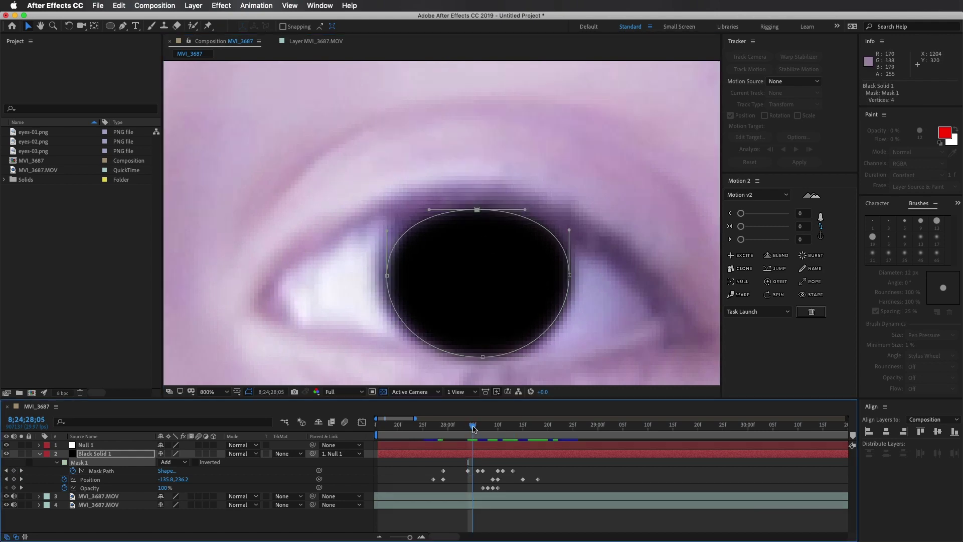
{"action": "left_click_drag", "start_coordinate": [473, 429], "coordinate": [478, 429]}
{"action": "left_click_drag", "start_coordinate": [385, 284], "coordinate": [366, 284]}
{"action": "left_click_drag", "start_coordinate": [468, 227], "coordinate": [466, 220]}
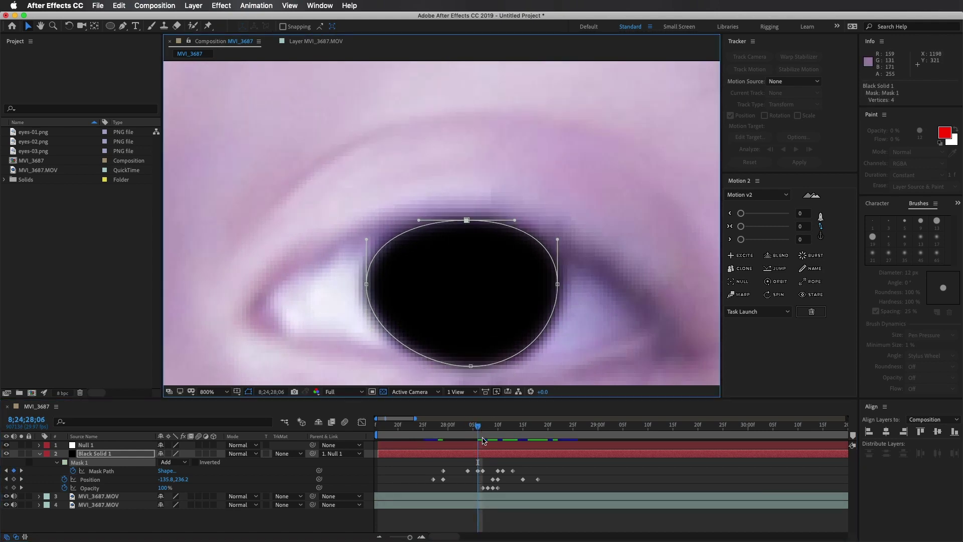
Step: Set the composition's work area to end at about 8;24;29;08
{"action": "left_click_drag", "start_coordinate": [479, 429], "coordinate": [448, 429]}
{"action": "scroll", "coordinate": [497, 296], "scroll_direction": "down", "scroll_amount": 2}
{"action": "left_click_drag", "start_coordinate": [486, 297], "coordinate": [494, 294]}
{"action": "key", "text": "super+z"}
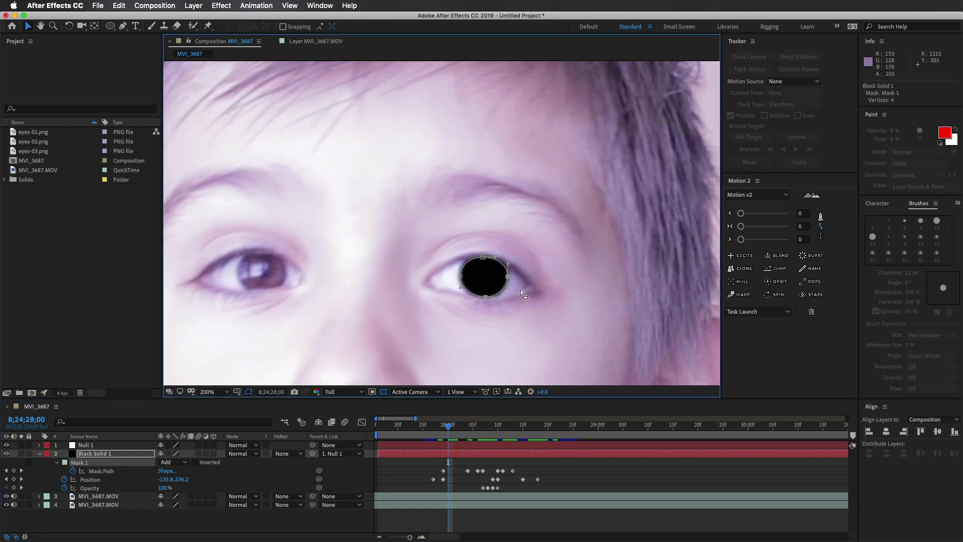
{"action": "scroll", "coordinate": [520, 289], "scroll_direction": "down", "scroll_amount": 2}
{"action": "key", "text": "n"}
{"action": "key", "text": "super+z"}
{"action": "left_click_drag", "start_coordinate": [435, 320], "coordinate": [357, 196]}
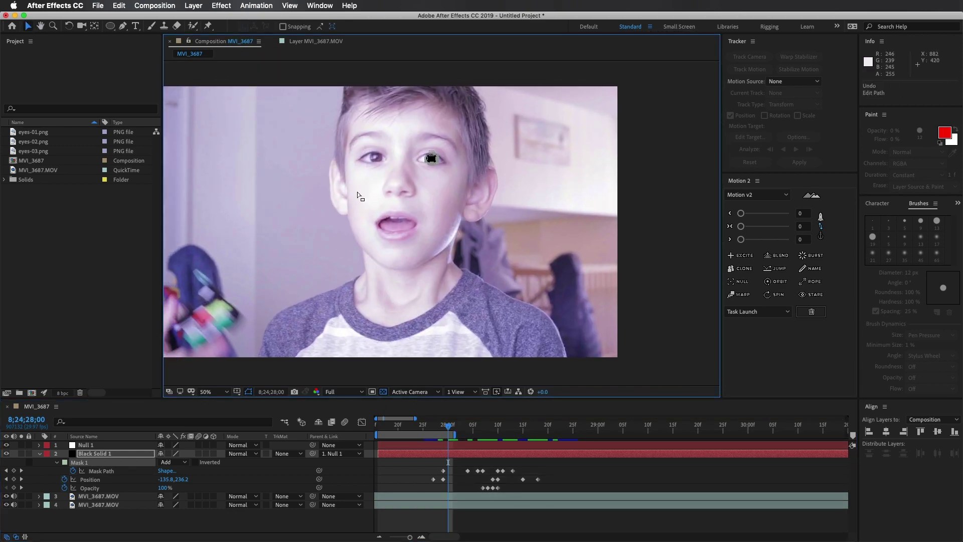
{"action": "left_click_drag", "start_coordinate": [457, 434], "coordinate": [638, 435]}
{"action": "left_click", "coordinate": [563, 512]}
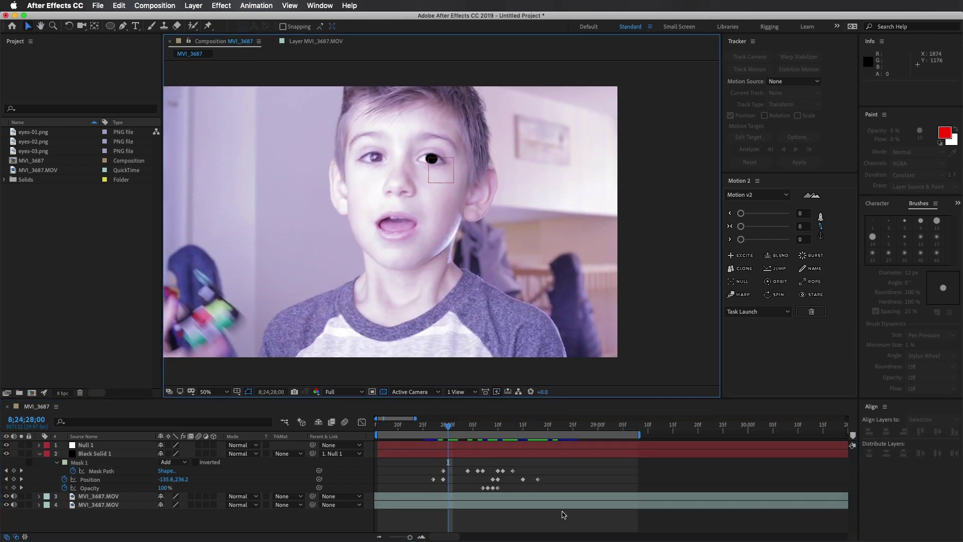
Step: Hide Null 1 and keyframe the mask path at 8;24;28;17, adjusting its upper edge to fit the open eye
{"action": "left_click_drag", "start_coordinate": [447, 426], "coordinate": [532, 428]}
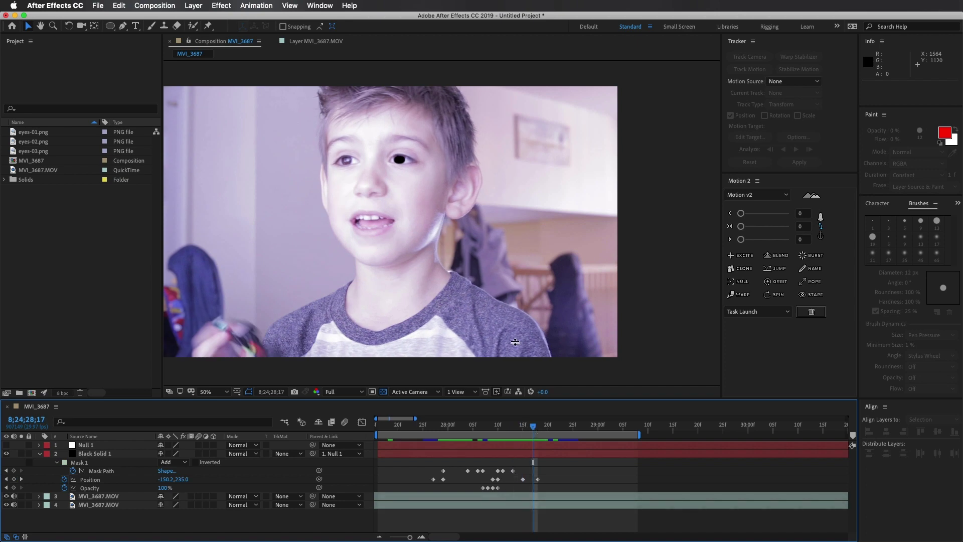
{"action": "scroll", "coordinate": [401, 155], "scroll_direction": "up", "scroll_amount": 4}
{"action": "left_click", "coordinate": [371, 203]}
{"action": "left_click_drag", "start_coordinate": [369, 196], "coordinate": [365, 184]}
{"action": "left_click_drag", "start_coordinate": [454, 201], "coordinate": [465, 186]}
{"action": "scroll", "coordinate": [534, 235], "scroll_direction": "down", "scroll_amount": 4}
{"action": "left_click", "coordinate": [531, 163]}
{"action": "left_click_drag", "start_coordinate": [533, 426], "coordinate": [538, 426]}
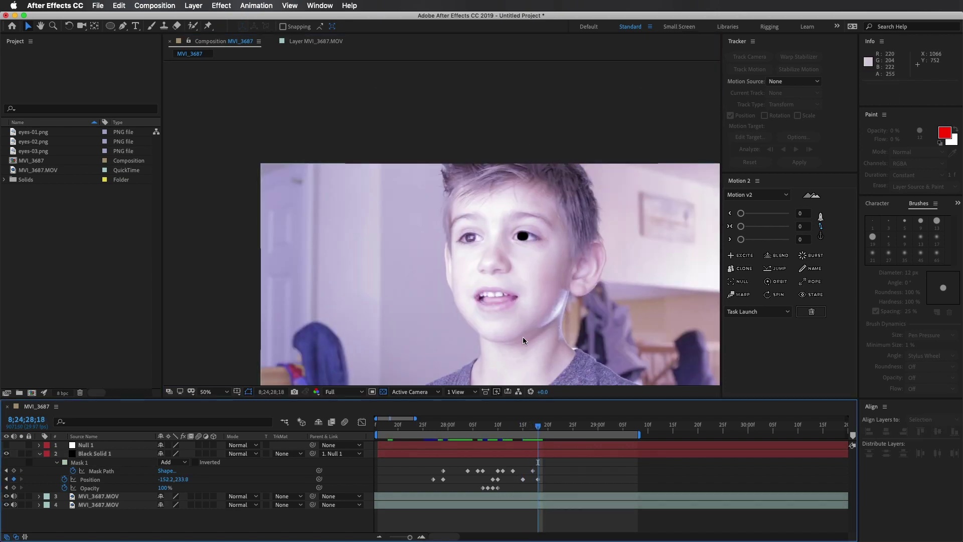
{"action": "left_click_drag", "start_coordinate": [521, 336], "coordinate": [448, 258]}
Step: Give the upper MVI_3687.MOV layer an Alpha Inverted Matte from Black Solid 1 and hide the bottom footage layer
{"action": "left_click", "coordinate": [39, 455]}
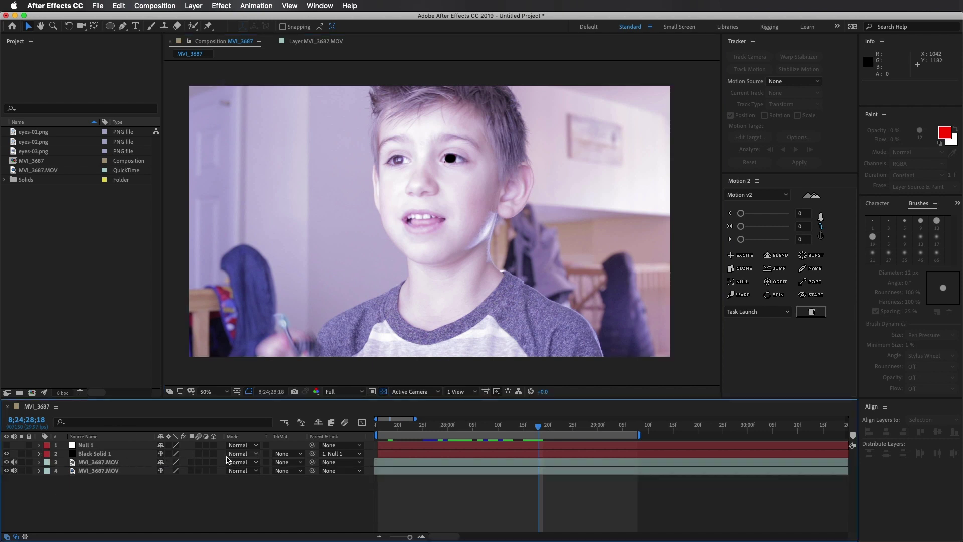
{"action": "left_click", "coordinate": [276, 462]}
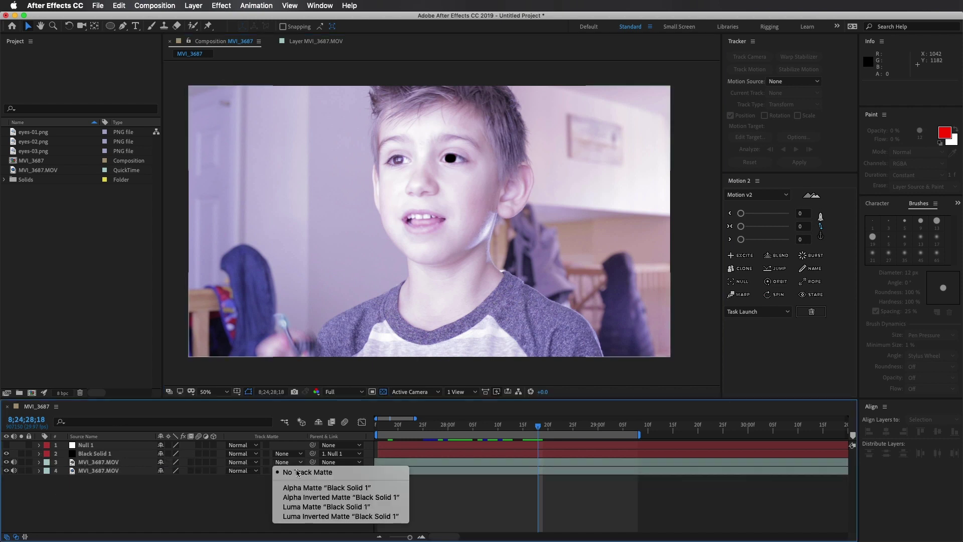
{"action": "left_click", "coordinate": [312, 498]}
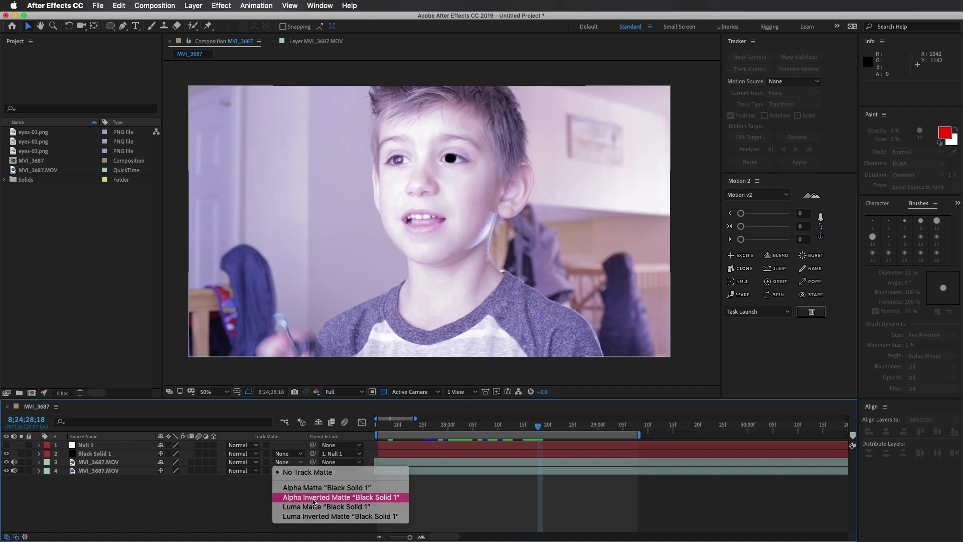
{"action": "left_click", "coordinate": [6, 471]}
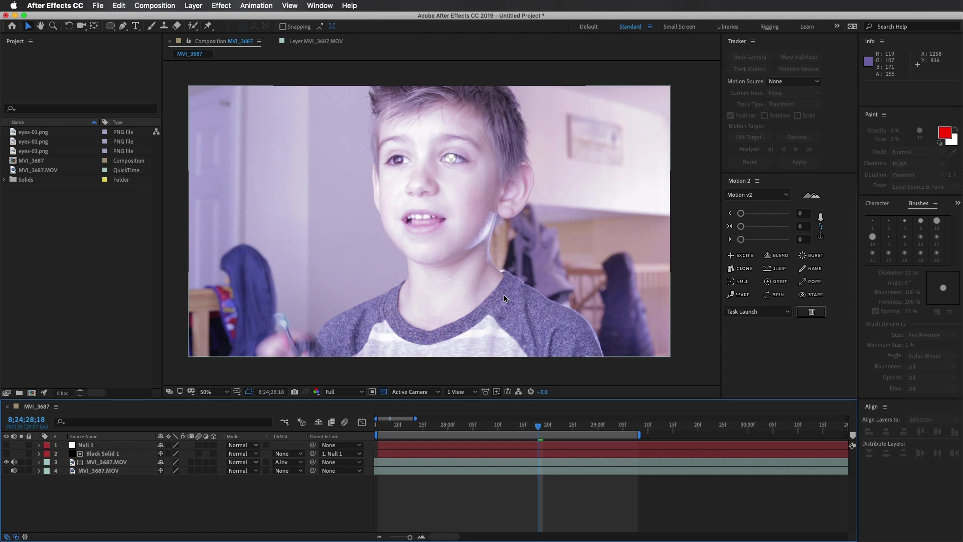
Step: Preview the cut-out eye across the work area and return to 8;24;27;18
{"action": "key", "text": "space"}
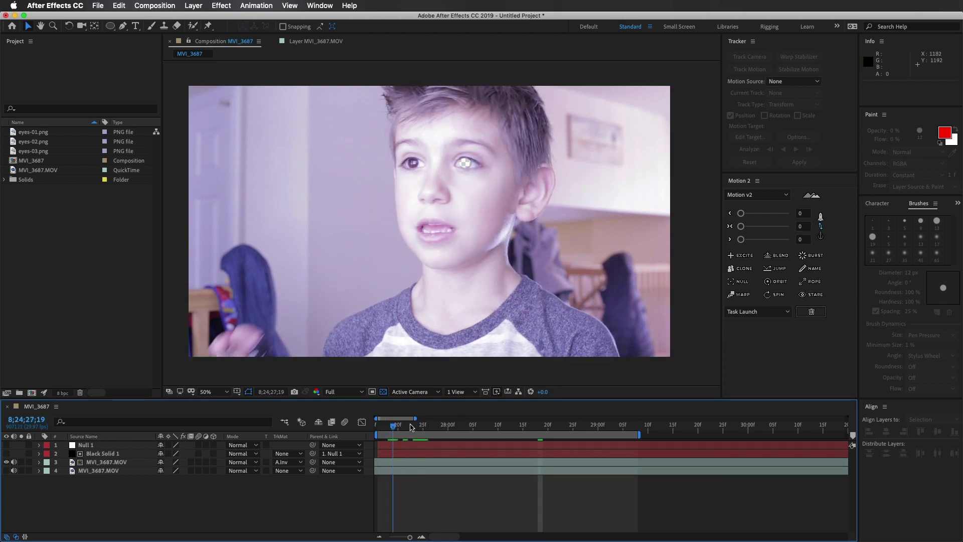
{"action": "key", "text": "space"}
{"action": "left_click_drag", "start_coordinate": [541, 419], "coordinate": [387, 422]}
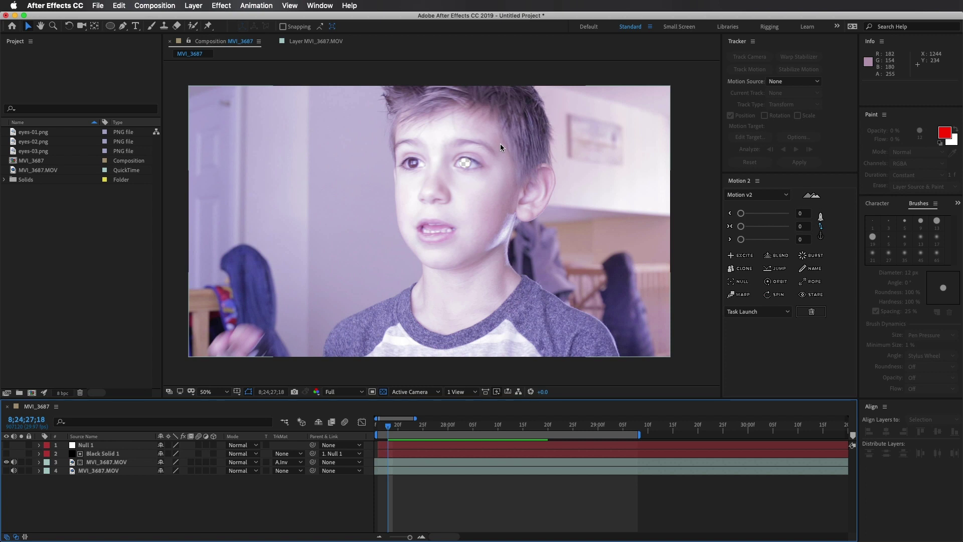
Step: Add eyes-01.png over the cut-out eye, scale it to 11%, and place its layer beneath the matted footage
{"action": "scroll", "coordinate": [500, 144], "scroll_direction": "up", "scroll_amount": 2}
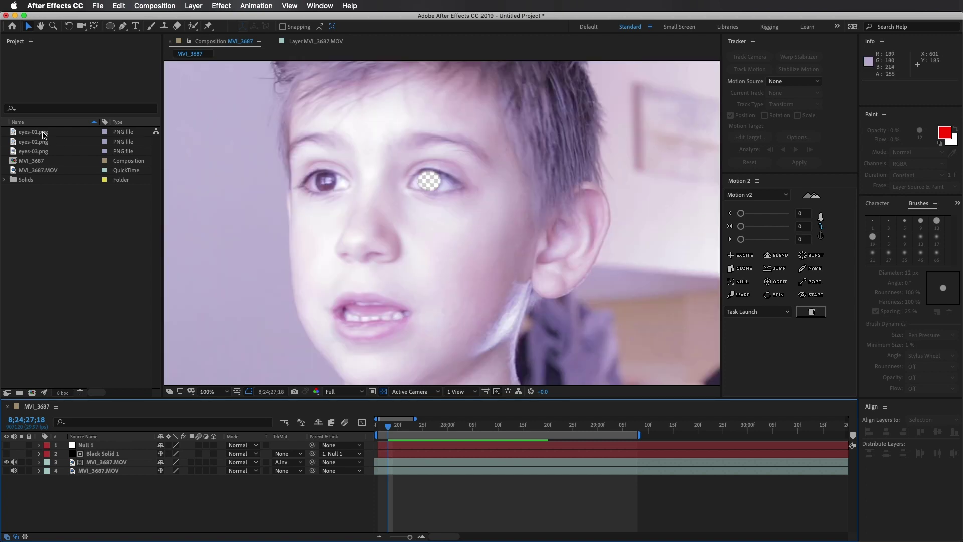
{"action": "left_click_drag", "start_coordinate": [42, 134], "coordinate": [429, 185]}
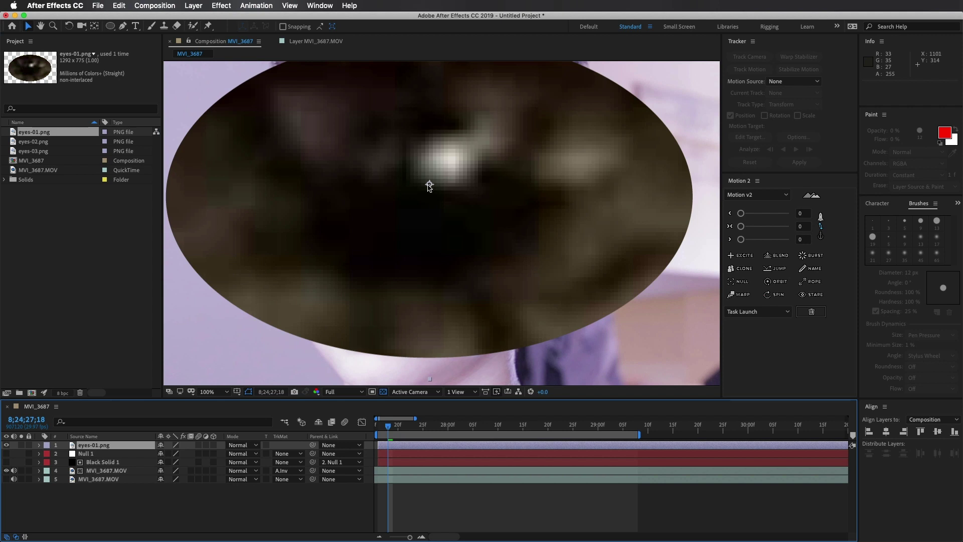
{"action": "scroll", "coordinate": [429, 189], "scroll_direction": "down", "scroll_amount": 2}
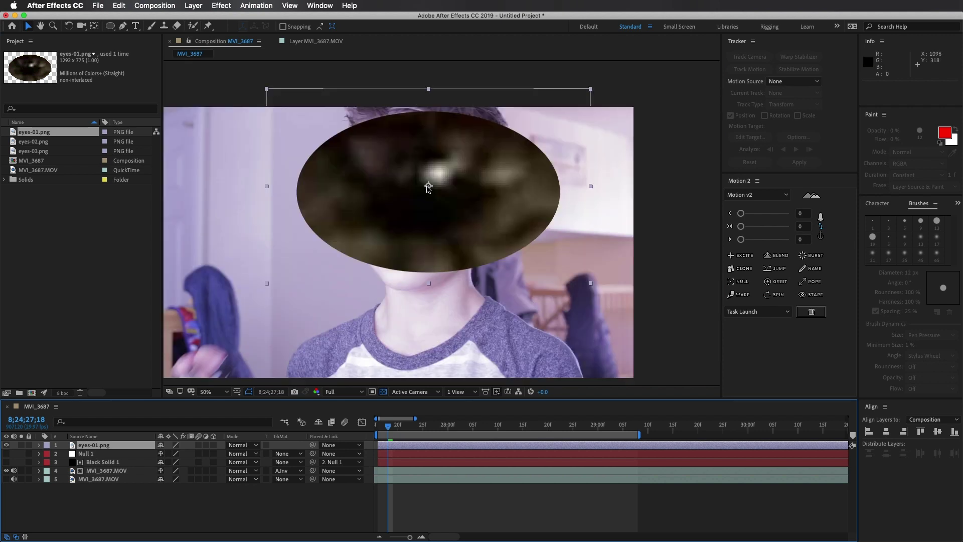
{"action": "key", "text": "s"}
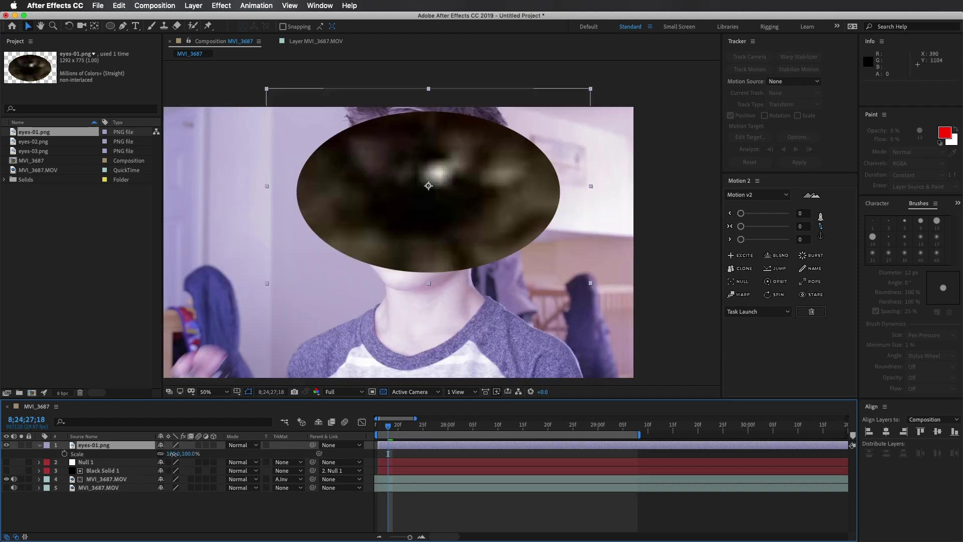
{"action": "left_click_drag", "start_coordinate": [173, 453], "coordinate": [102, 485]}
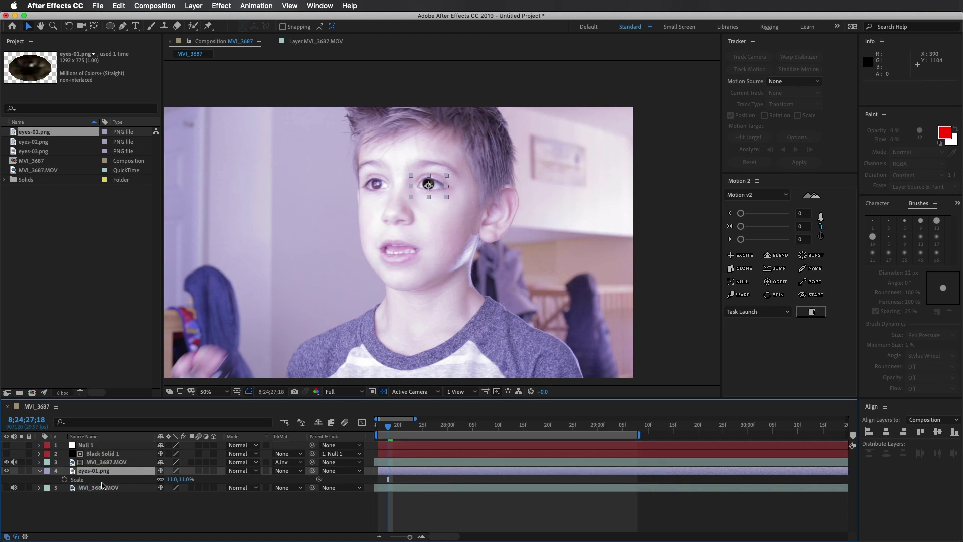
Step: Nudge eyes-01.png upward into the eye opening and parent it to Null 1
{"action": "key", "text": "Up"}
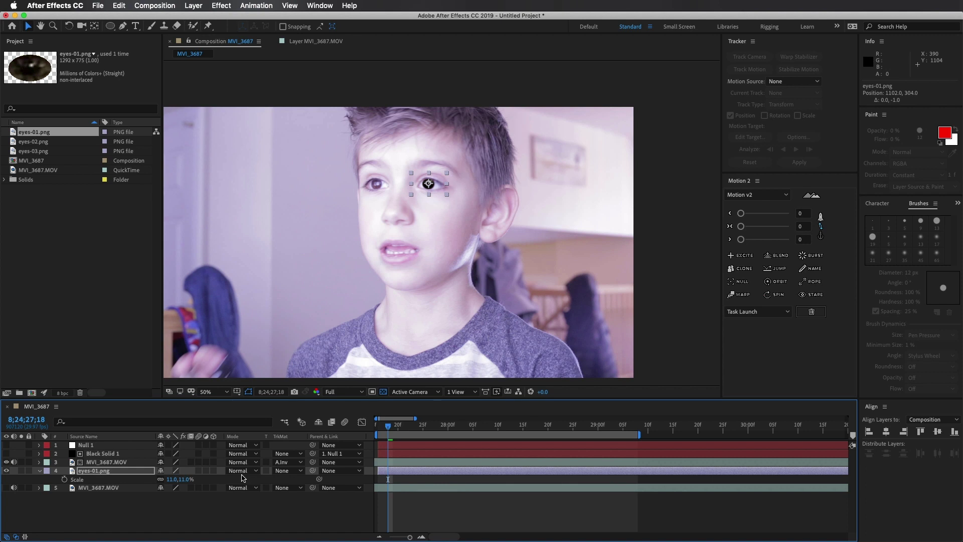
{"action": "left_click_drag", "start_coordinate": [312, 472], "coordinate": [145, 446]}
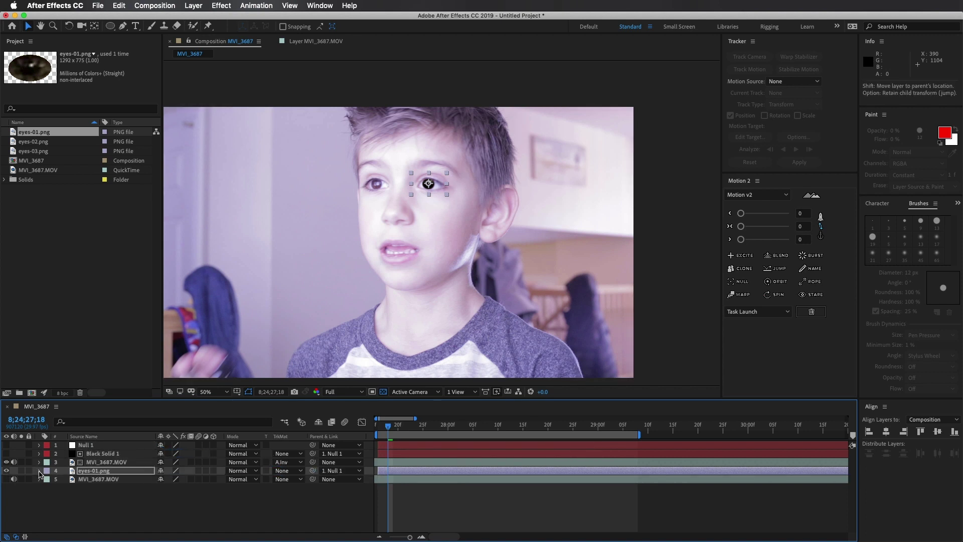
Step: Set eyes-01.png to Screen blending, show the bottom footage layer, and check the eye across the opening frames
{"action": "left_click", "coordinate": [314, 240]}
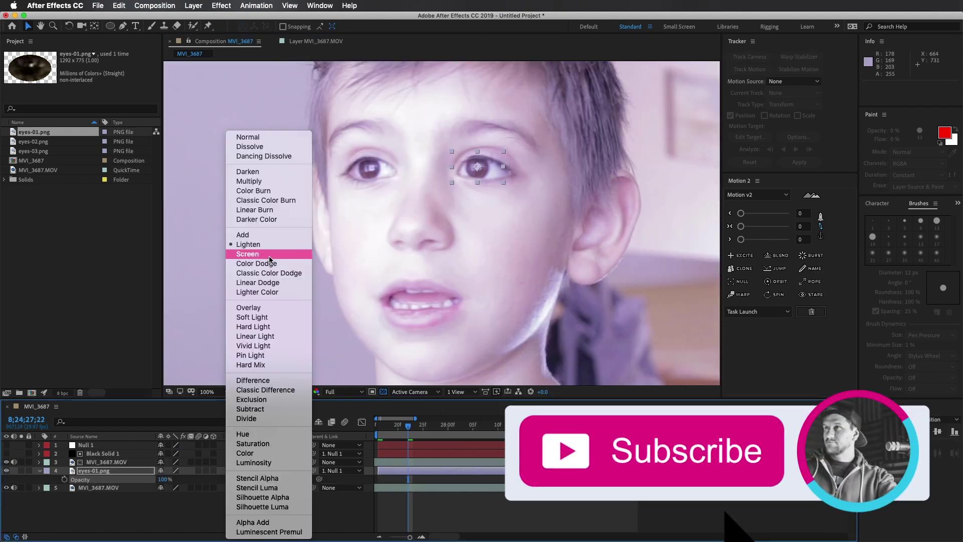
{"action": "left_click", "coordinate": [269, 256]}
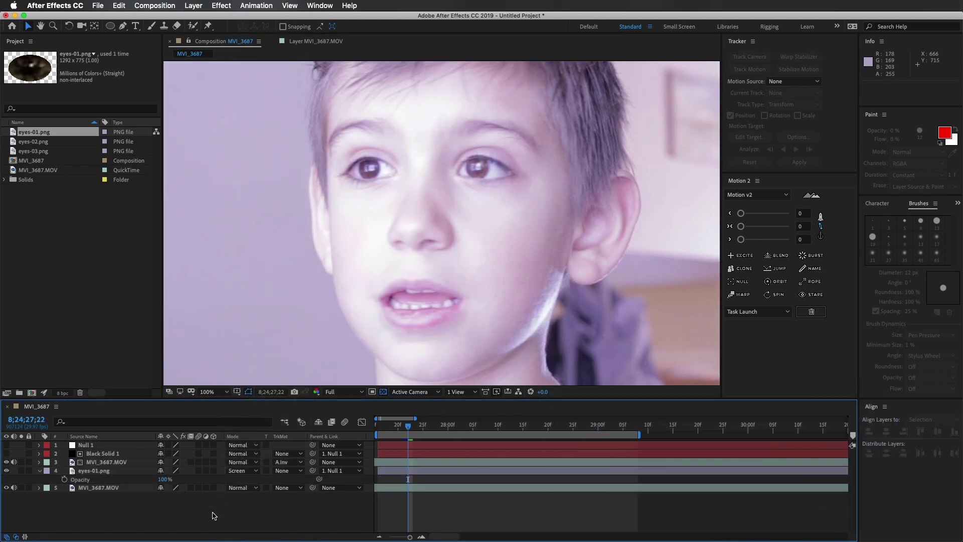
{"action": "left_click_drag", "start_coordinate": [387, 426], "coordinate": [425, 427]}
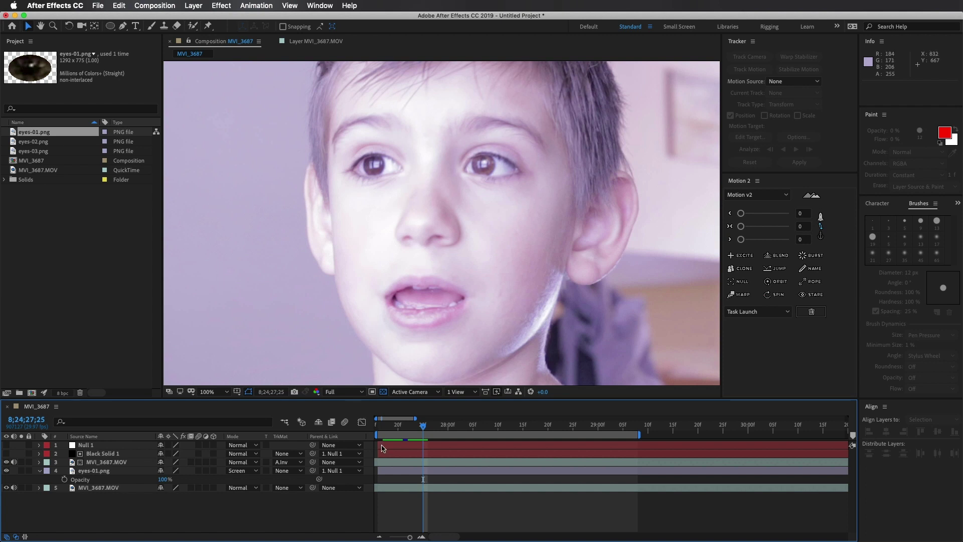
{"action": "left_click", "coordinate": [380, 429]}
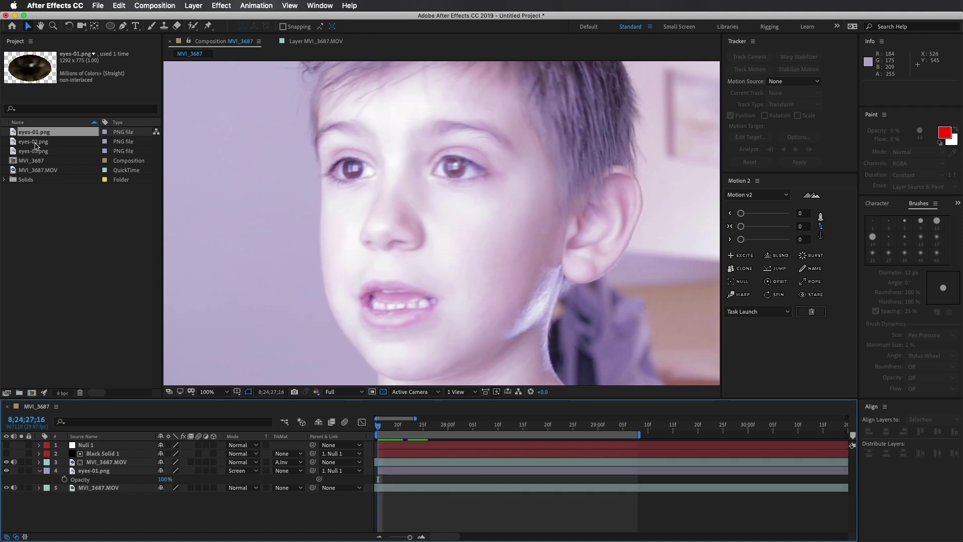
Step: Add eyes-02.png over the boy's replaced eye, scale it to 4%, and position it over the iris
{"action": "left_click_drag", "start_coordinate": [36, 145], "coordinate": [455, 172]}
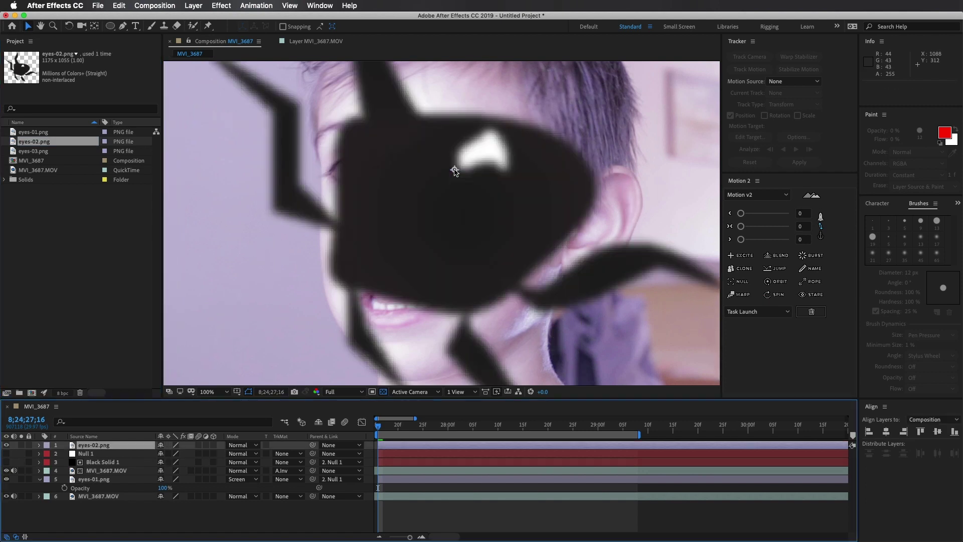
{"action": "key", "text": "s"}
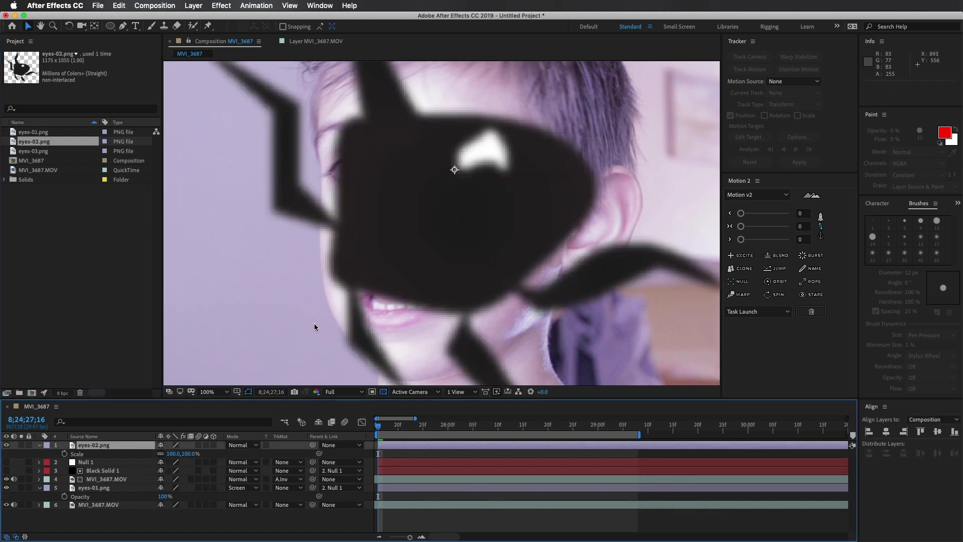
{"action": "left_click_drag", "start_coordinate": [171, 456], "coordinate": [134, 463]}
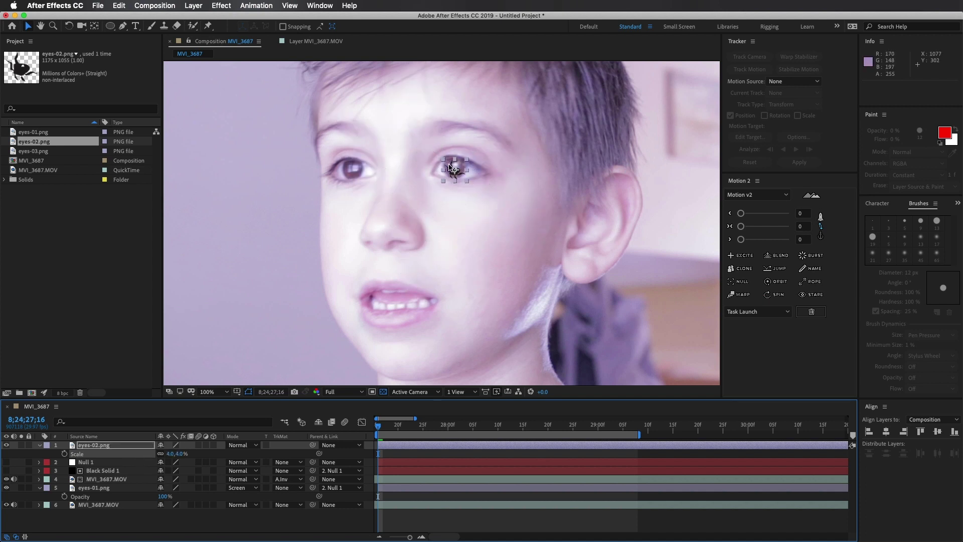
{"action": "scroll", "coordinate": [451, 162], "scroll_direction": "up", "scroll_amount": 4}
{"action": "left_click_drag", "start_coordinate": [474, 207], "coordinate": [471, 195]}
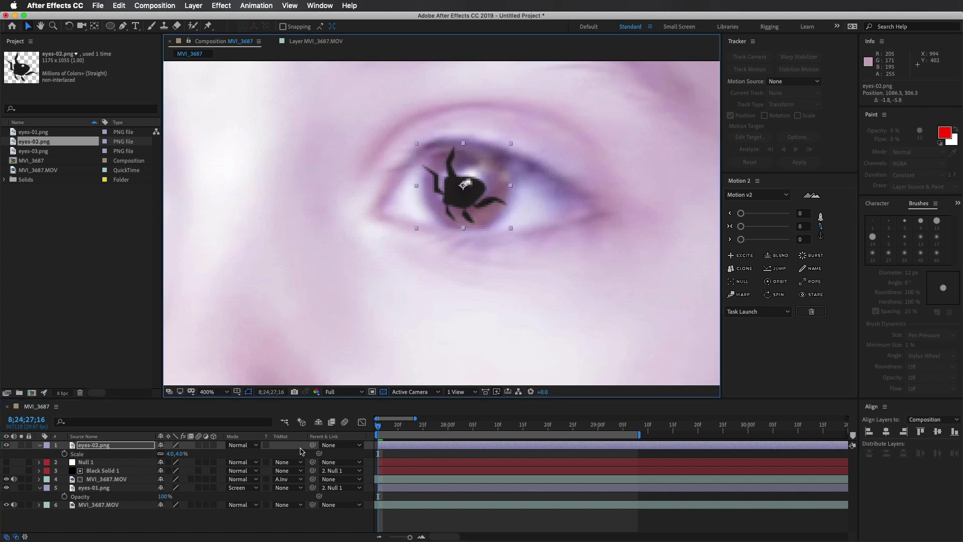
Step: Place the eyes-02.png layer between the matted footage and eyes-01.png, and parent it to Null 1
{"action": "left_click_drag", "start_coordinate": [85, 448], "coordinate": [90, 484]}
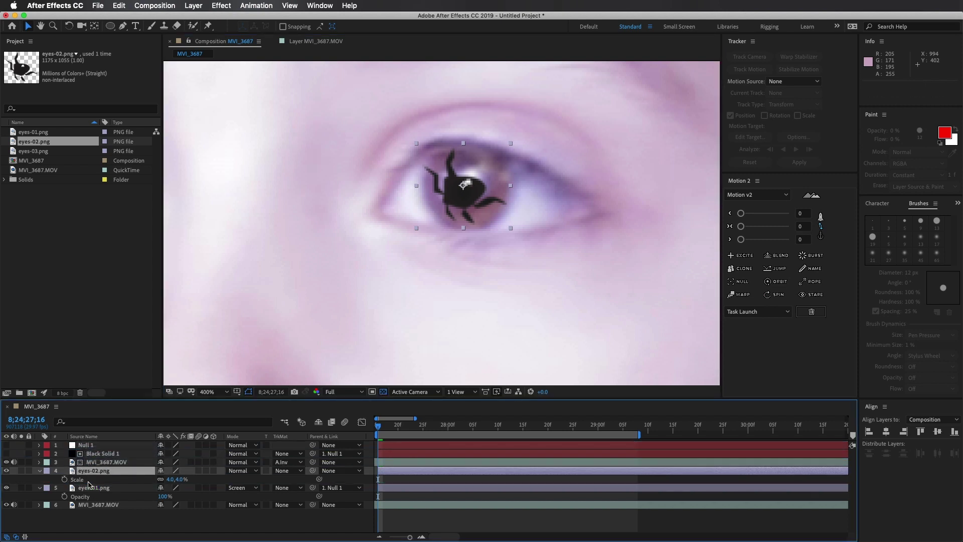
{"action": "left_click", "coordinate": [40, 470]}
{"action": "left_click", "coordinate": [40, 479]}
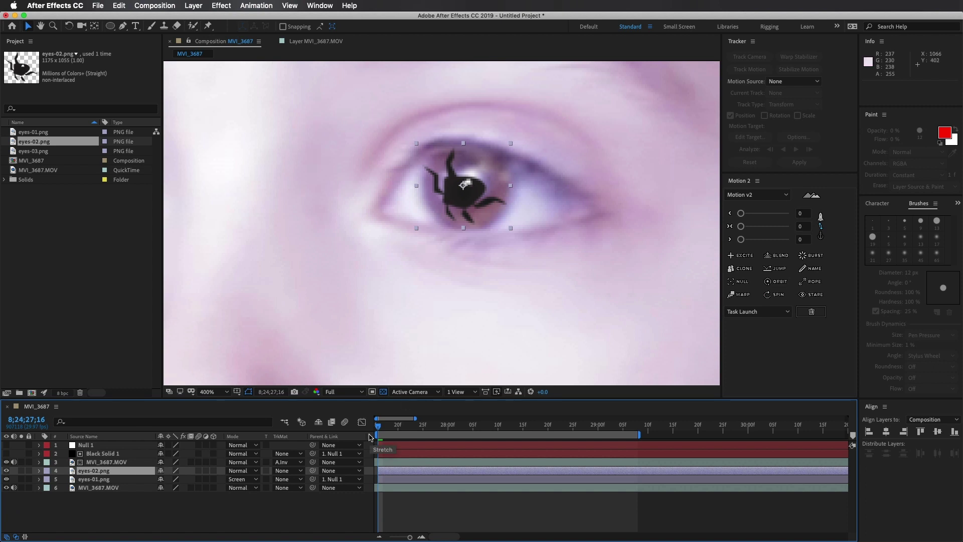
{"action": "left_click_drag", "start_coordinate": [312, 470], "coordinate": [111, 446]}
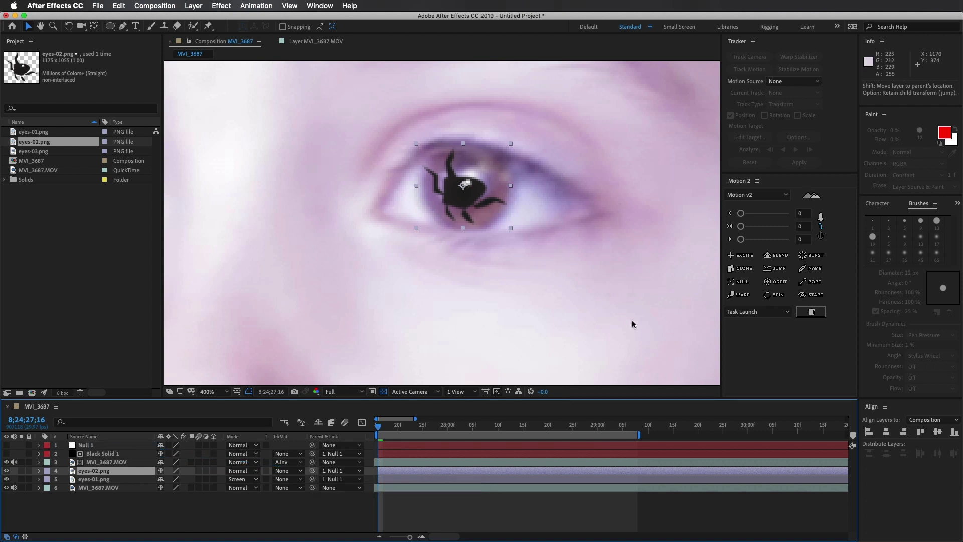
Step: Keyframe eyes-02.png's scale to grow from nothing at 8;24;27;16 to 4% at 8;24;27;19, and check the growth
{"action": "mouse_move", "coordinate": [383, 431]}
{"action": "left_mouse_down"}
{"action": "mouse_move", "coordinate": [398, 430]}
{"action": "mouse_move", "coordinate": [373, 432]}
{"action": "left_mouse_up"}
{"action": "key", "text": "s"}
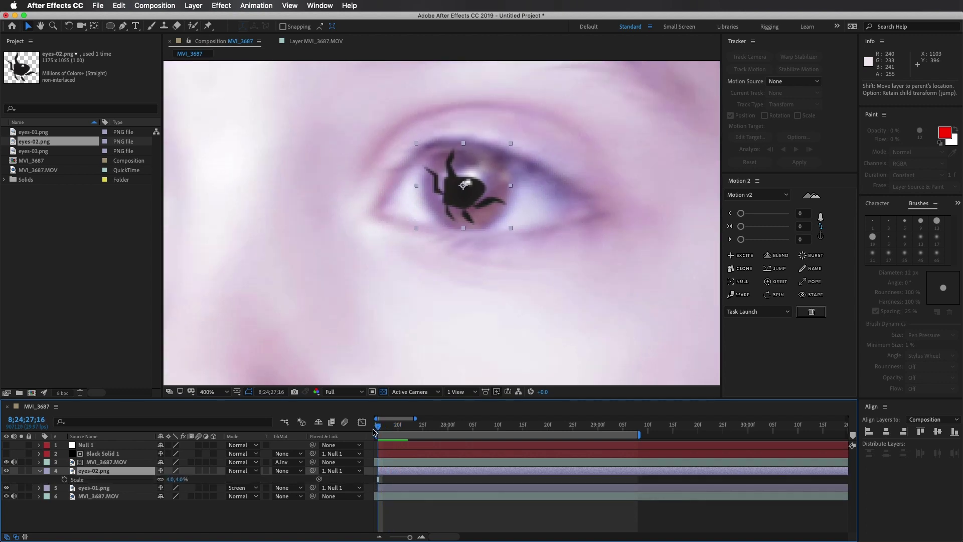
{"action": "left_click", "coordinate": [64, 479]}
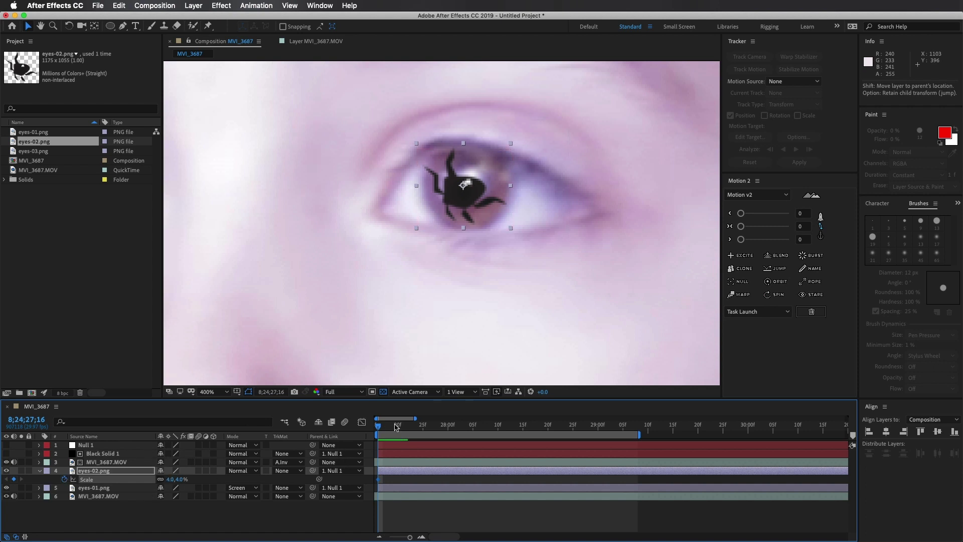
{"action": "left_click_drag", "start_coordinate": [380, 428], "coordinate": [389, 428]}
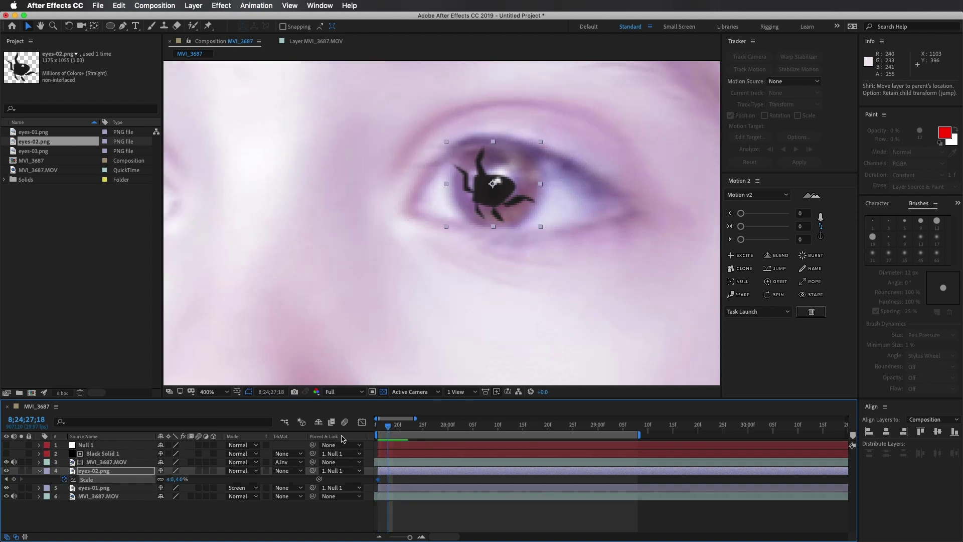
{"action": "left_click", "coordinate": [392, 429]}
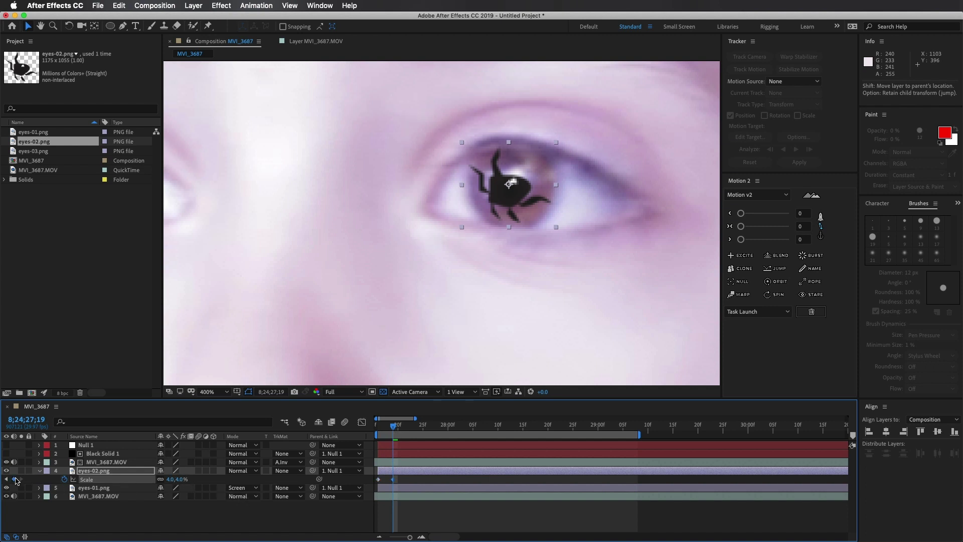
{"action": "left_click", "coordinate": [17, 480]}
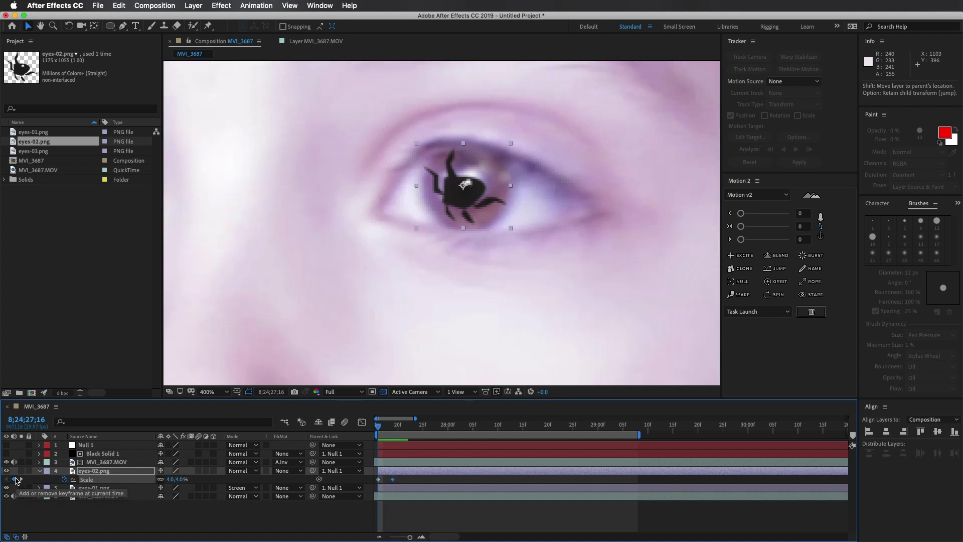
{"action": "left_click", "coordinate": [170, 480]}
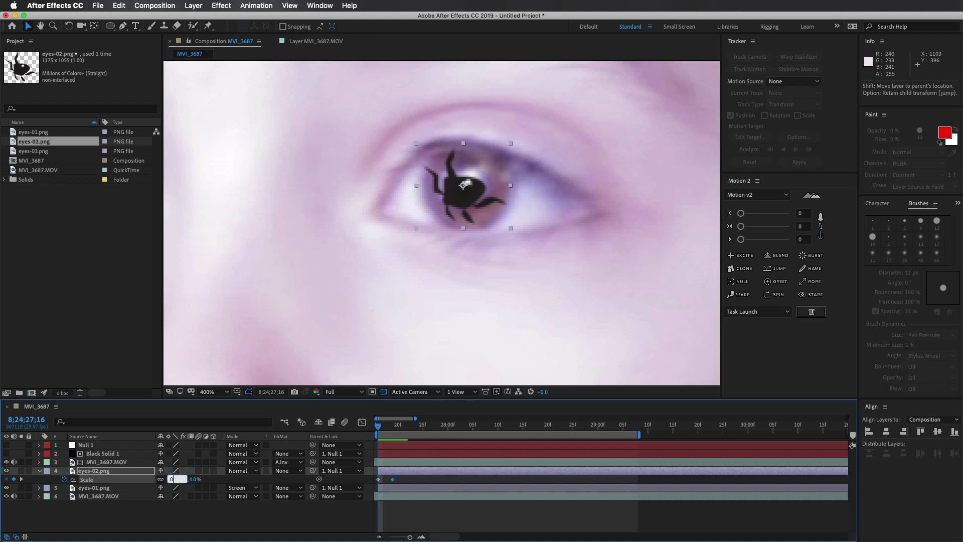
{"action": "key", "text": "Return"}
{"action": "left_click_drag", "start_coordinate": [380, 427], "coordinate": [397, 430]}
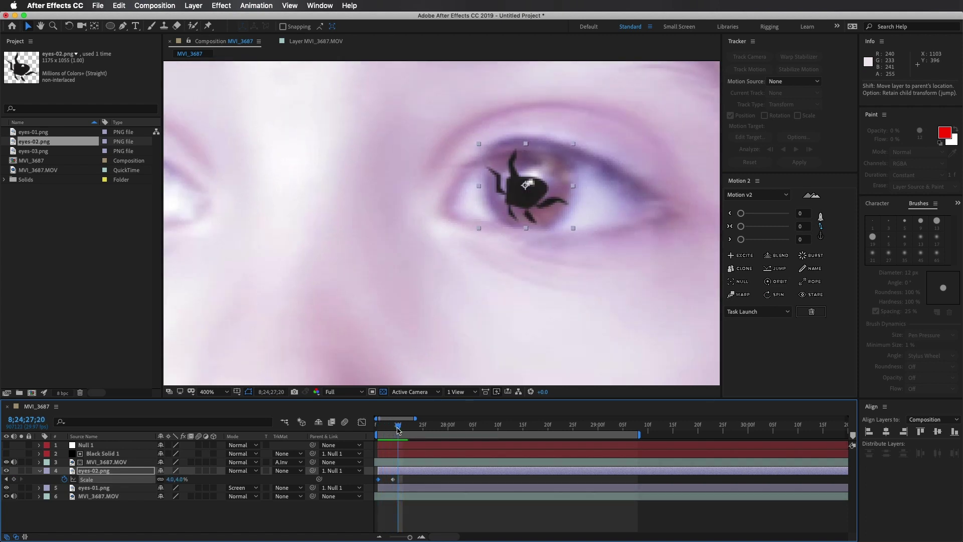
{"action": "left_click", "coordinate": [39, 471]}
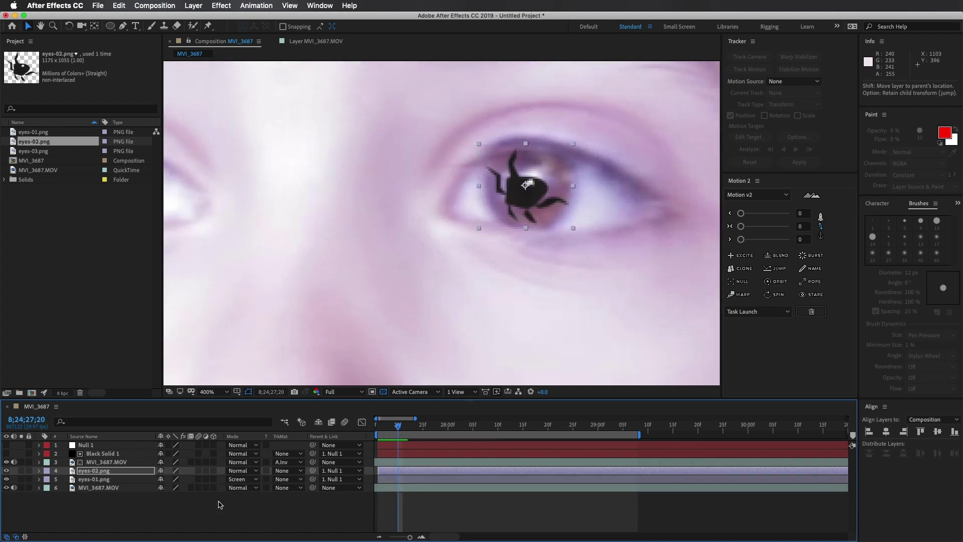
Step: Show the effects list, search it for "blur", and apply Camera Lens Blur to eyes-02.png
{"action": "scroll", "coordinate": [413, 284], "scroll_direction": "down", "scroll_amount": 2}
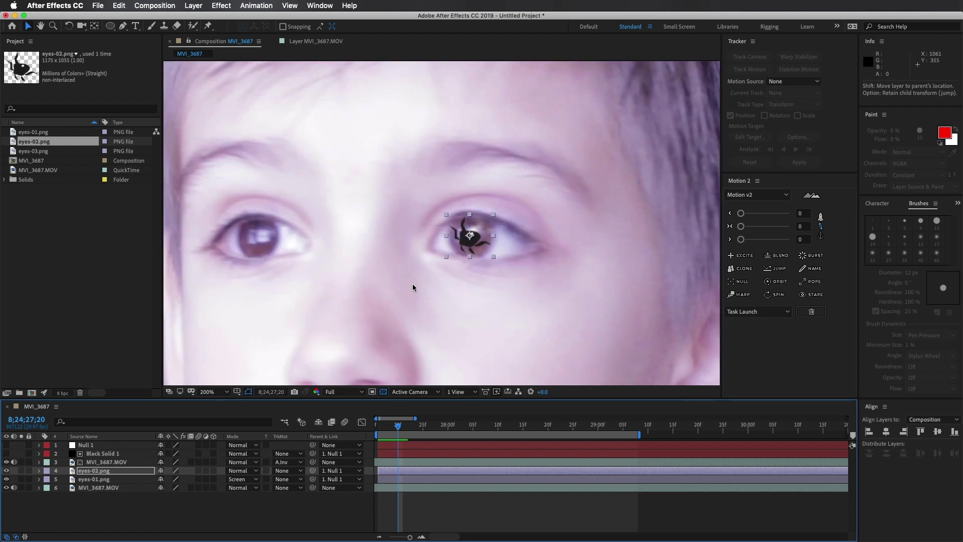
{"action": "left_click", "coordinate": [175, 521]}
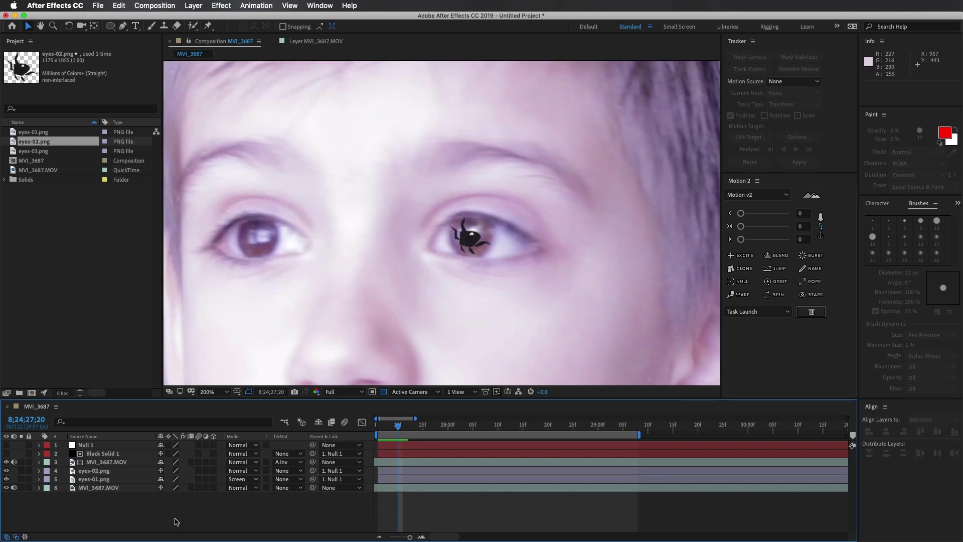
{"action": "left_click", "coordinate": [319, 5]}
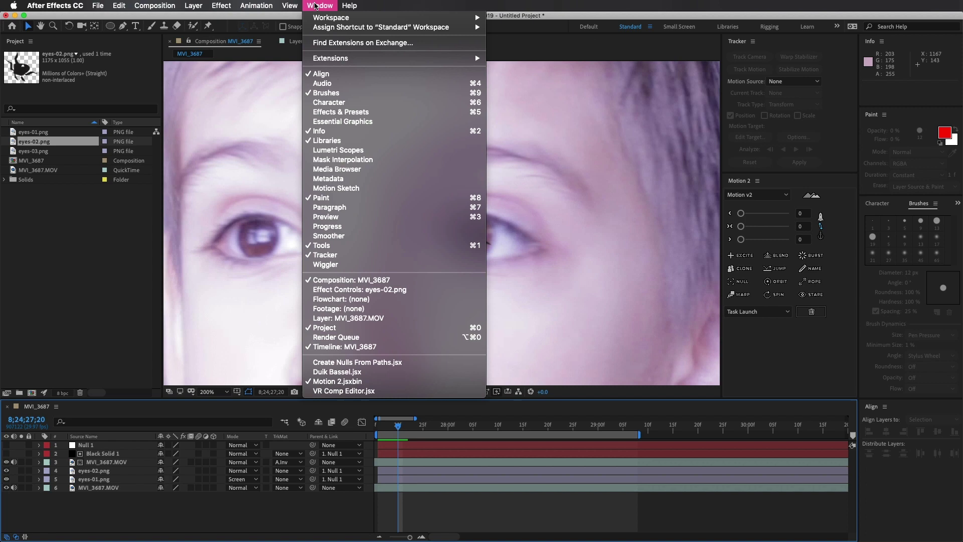
{"action": "left_click", "coordinate": [319, 110]}
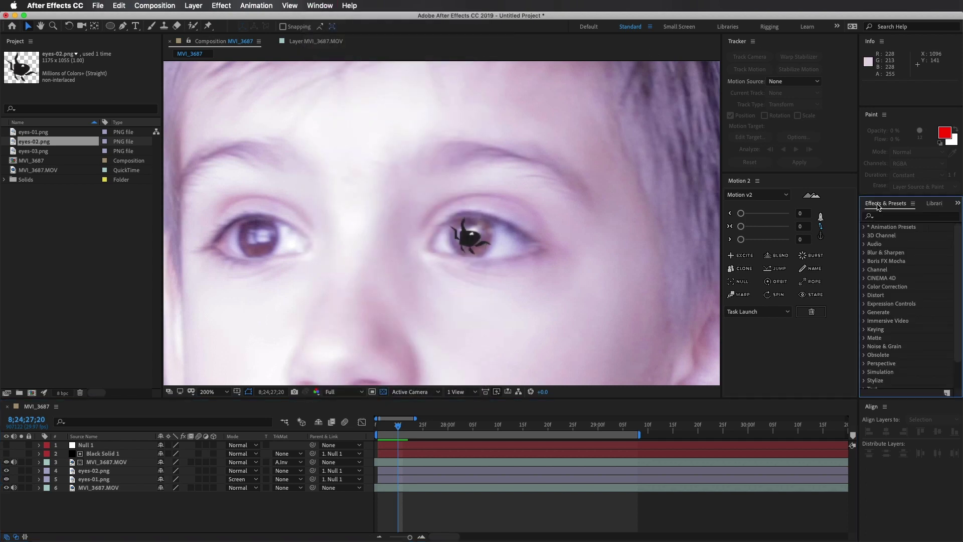
{"action": "left_click", "coordinate": [888, 215]}
{"action": "type", "text": "blu"}
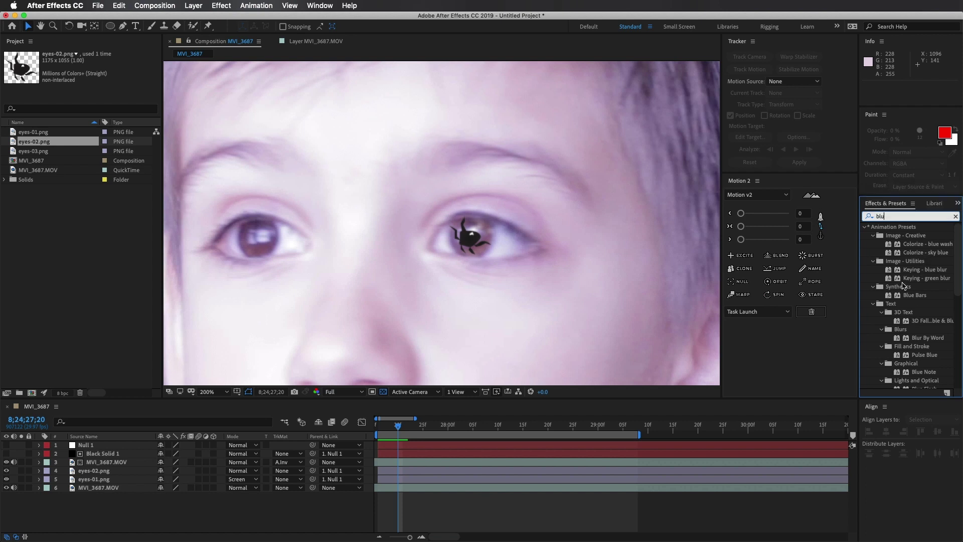
{"action": "type", "text": "r"}
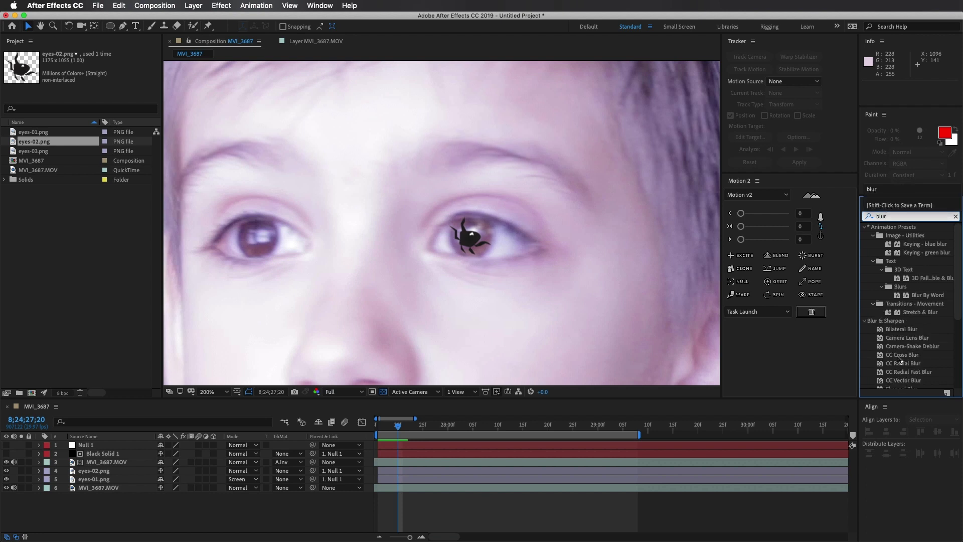
{"action": "left_click_drag", "start_coordinate": [906, 339], "coordinate": [423, 471]}
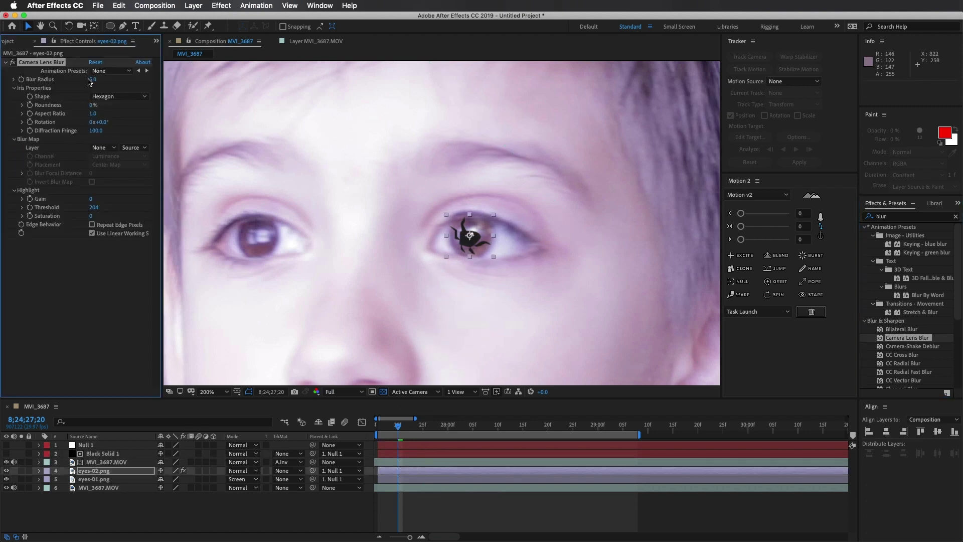
Step: Set the Camera Lens Blur radius on eyes-02.png to 45
{"action": "left_click_drag", "start_coordinate": [99, 79], "coordinate": [106, 82]}
{"action": "left_click_drag", "start_coordinate": [95, 80], "coordinate": [100, 81]}
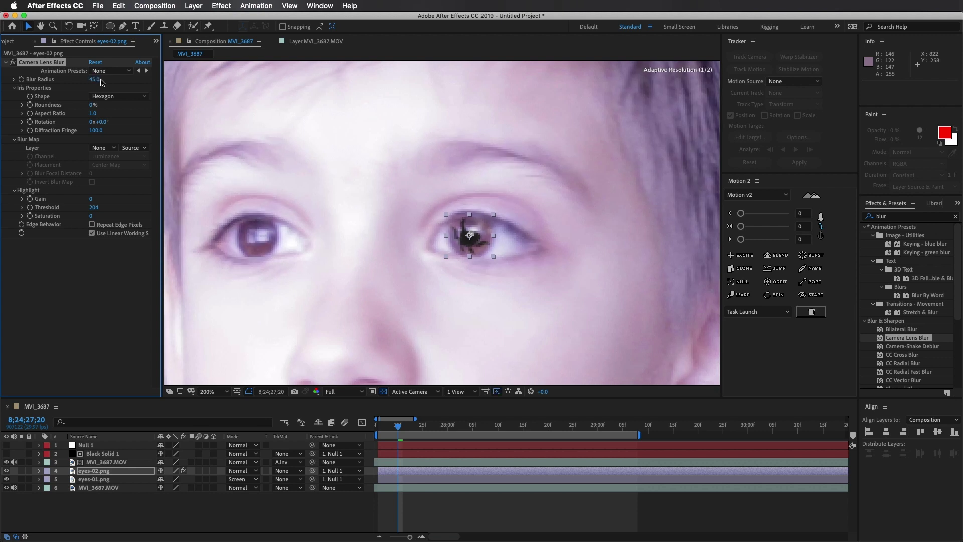
{"action": "left_click", "coordinate": [285, 498]}
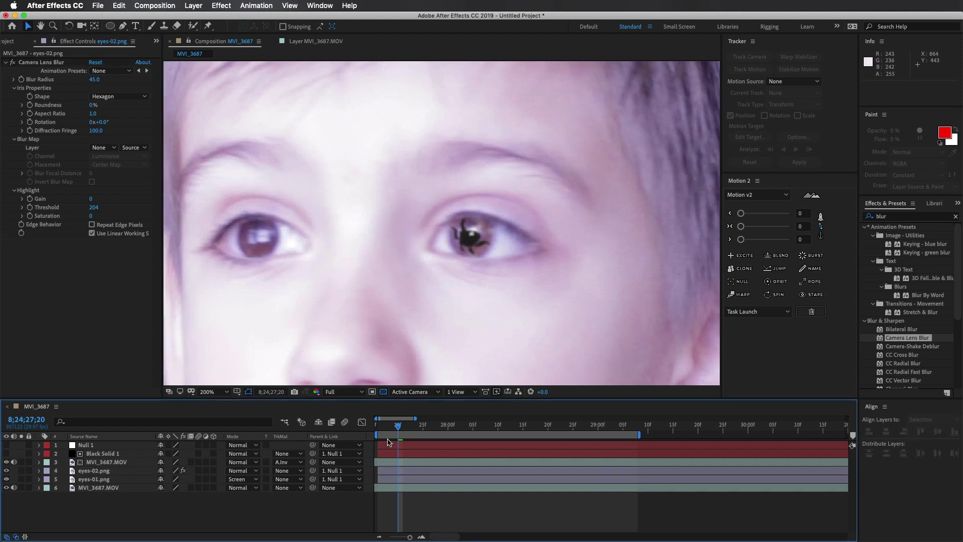
Step: Set eyes-02.png's blending mode to Overlay and preview the composite from 8;24;27;16
{"action": "left_click_drag", "start_coordinate": [399, 427], "coordinate": [427, 427]}
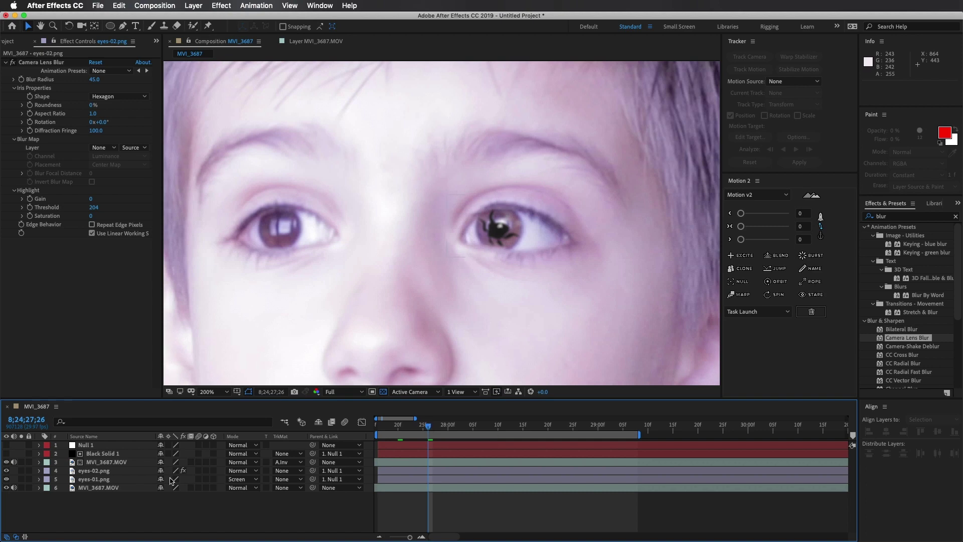
{"action": "left_click", "coordinate": [133, 471]}
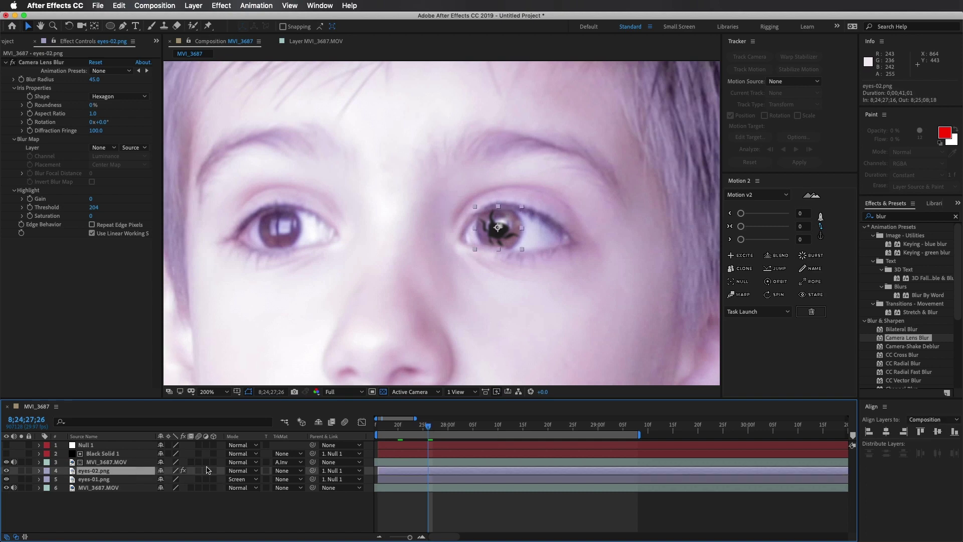
{"action": "left_click", "coordinate": [287, 471]}
{"action": "left_click", "coordinate": [252, 475]}
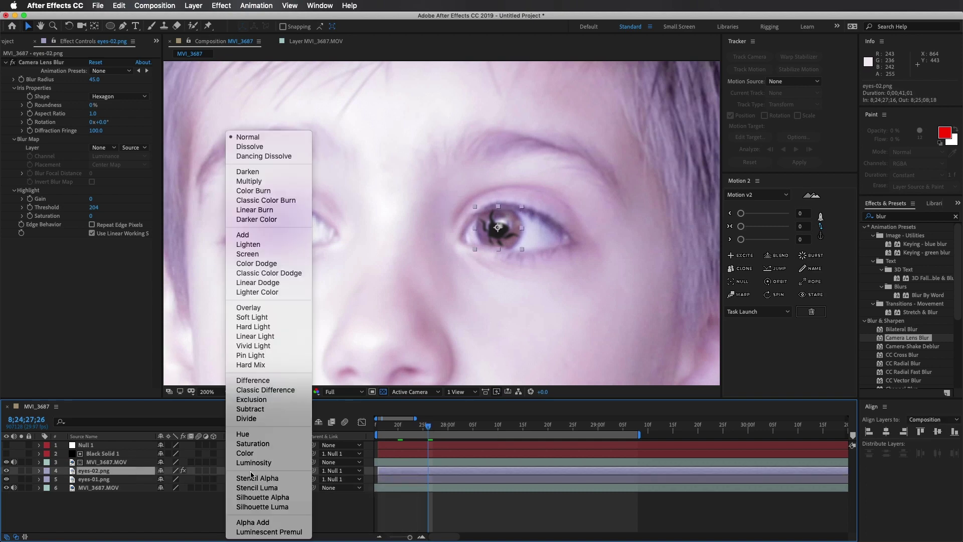
{"action": "left_click", "coordinate": [261, 308]}
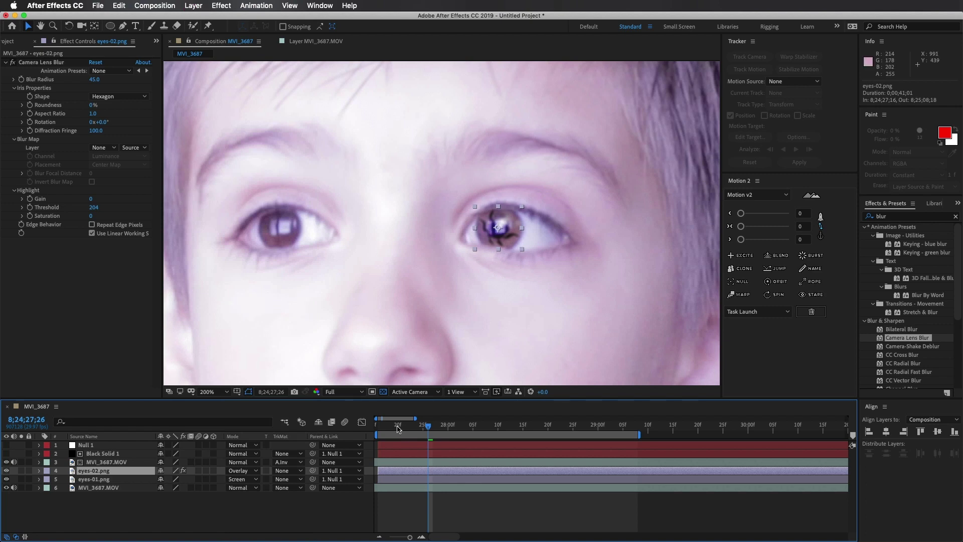
{"action": "left_click_drag", "start_coordinate": [397, 428], "coordinate": [373, 428]}
{"action": "left_click", "coordinate": [394, 523]}
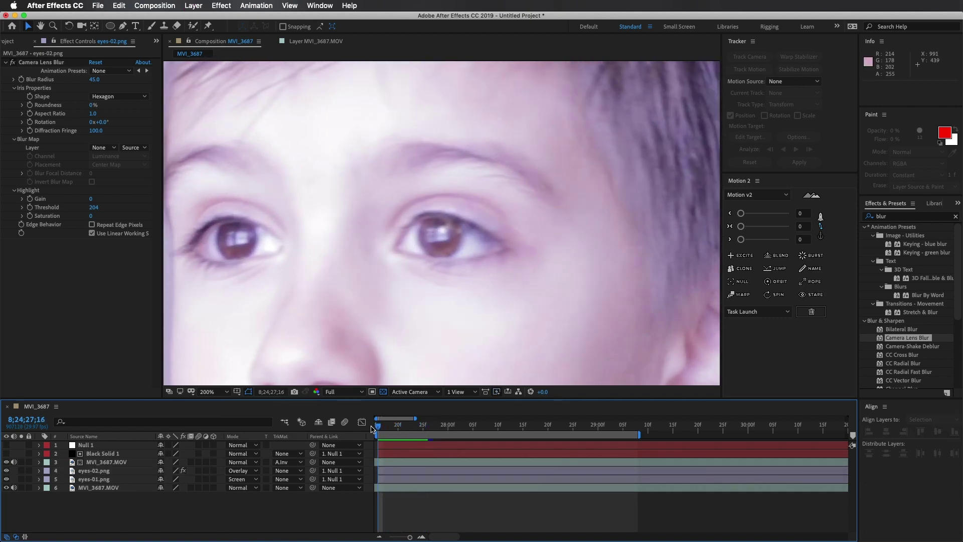
{"action": "key", "text": "space"}
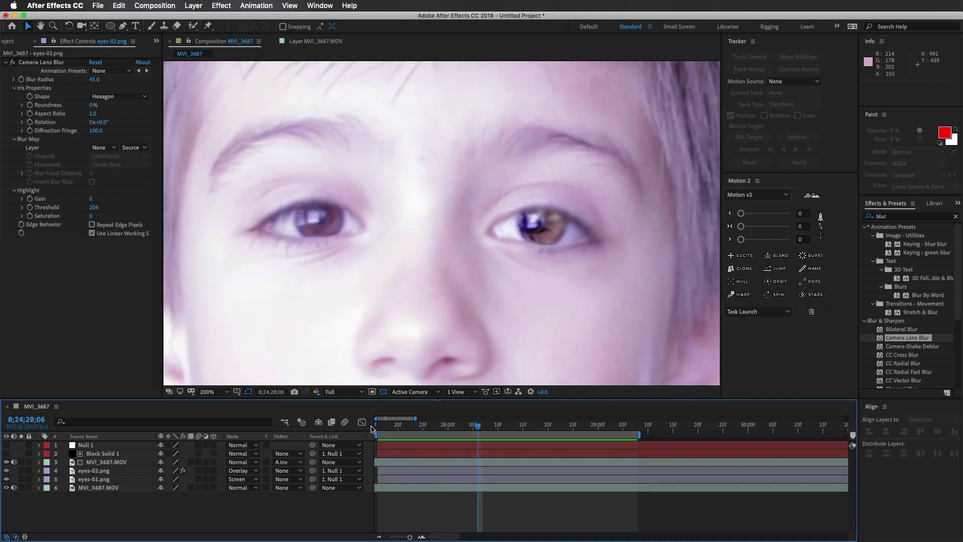
Step: Start keyframing eyes-02.png's position at 8;24;27;27, just before the artwork slips off the iris
{"action": "left_click_drag", "start_coordinate": [377, 427], "coordinate": [440, 430]}
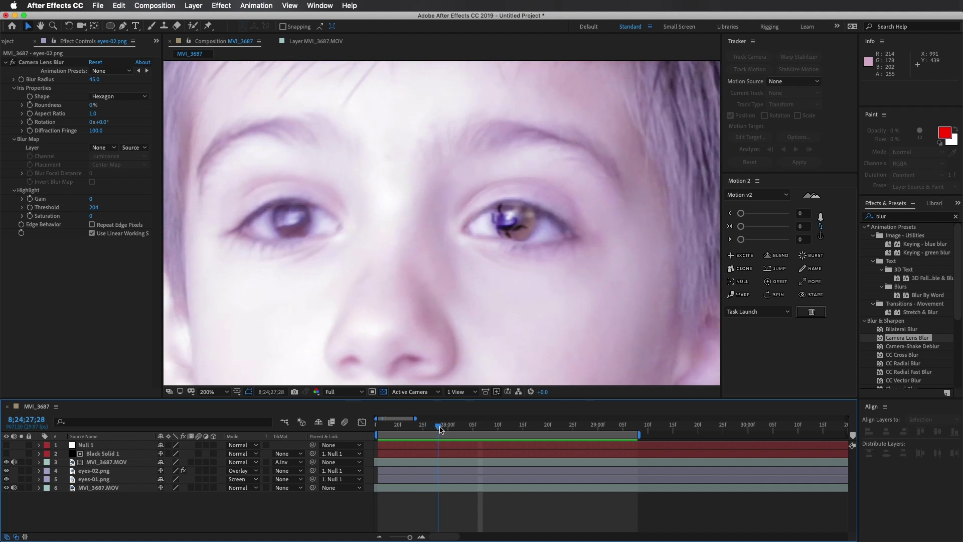
{"action": "left_click", "coordinate": [439, 462]}
{"action": "left_click", "coordinate": [440, 471]}
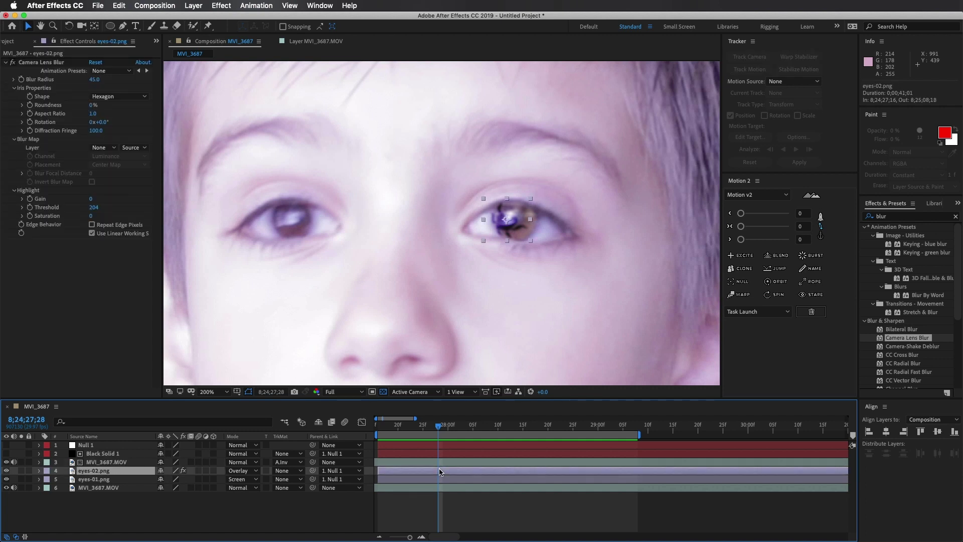
{"action": "key", "text": "p"}
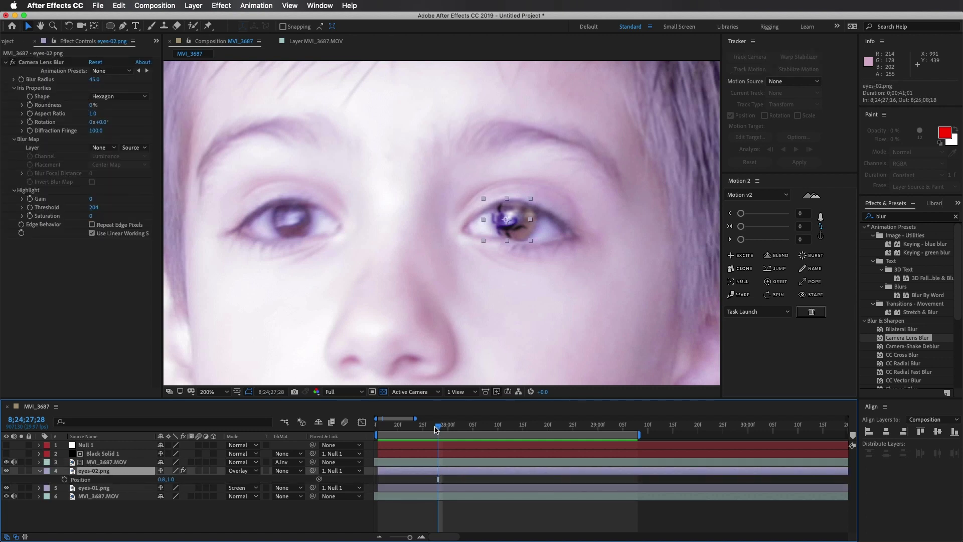
{"action": "left_click_drag", "start_coordinate": [436, 429], "coordinate": [431, 429]}
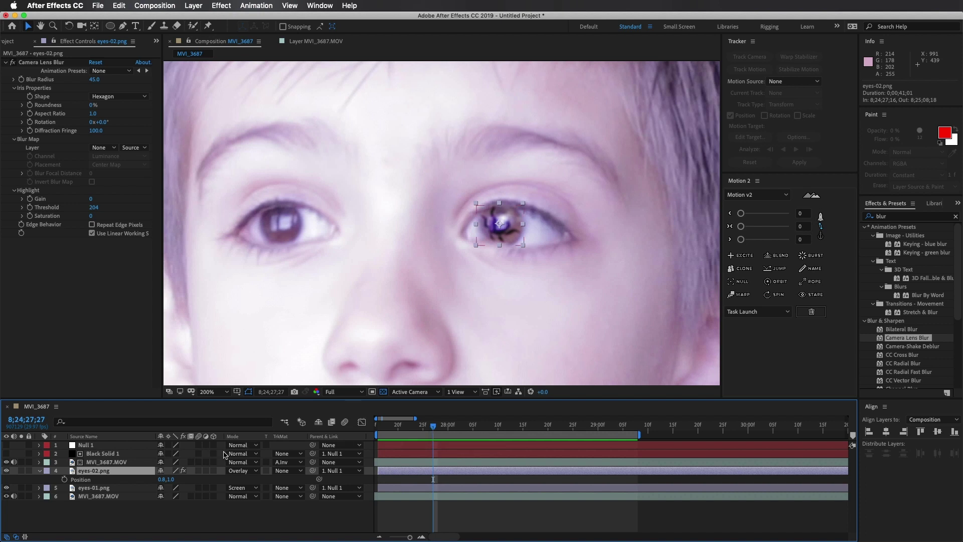
{"action": "left_click", "coordinate": [65, 479]}
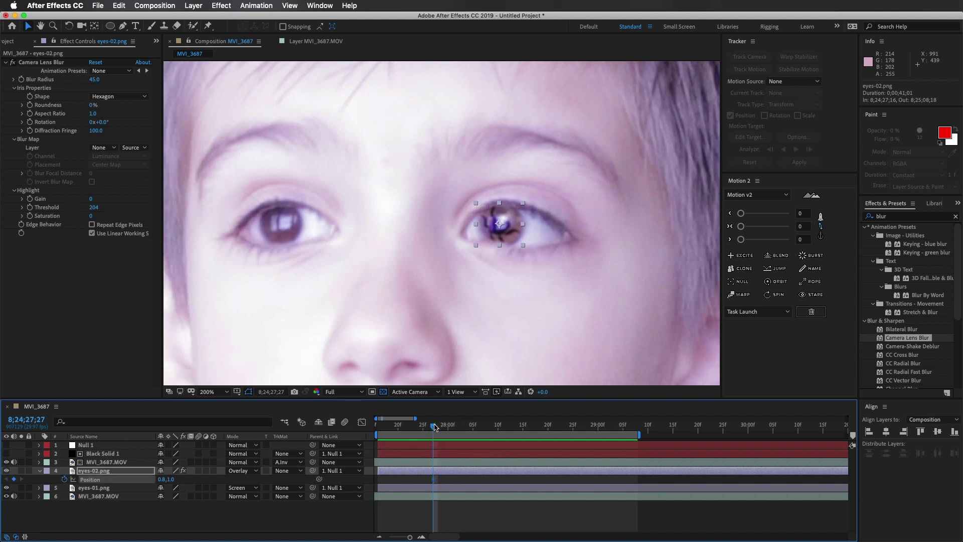
Step: Add a position keyframe at 8;24;27;29 that moves eyes-02.png back over the iris, at about 12.2, 1.5, and check the motion
{"action": "left_click_drag", "start_coordinate": [434, 428], "coordinate": [440, 428]}
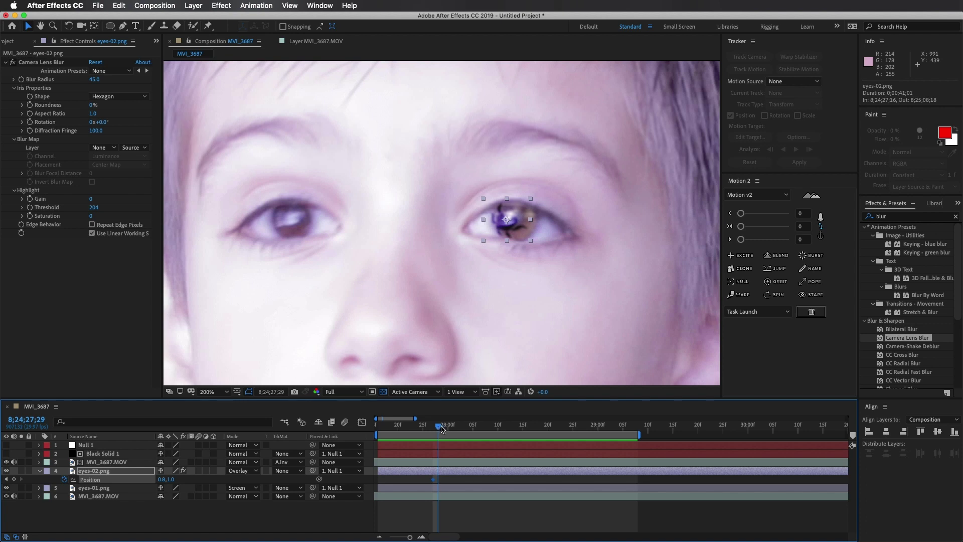
{"action": "left_click_drag", "start_coordinate": [513, 228], "coordinate": [533, 227]}
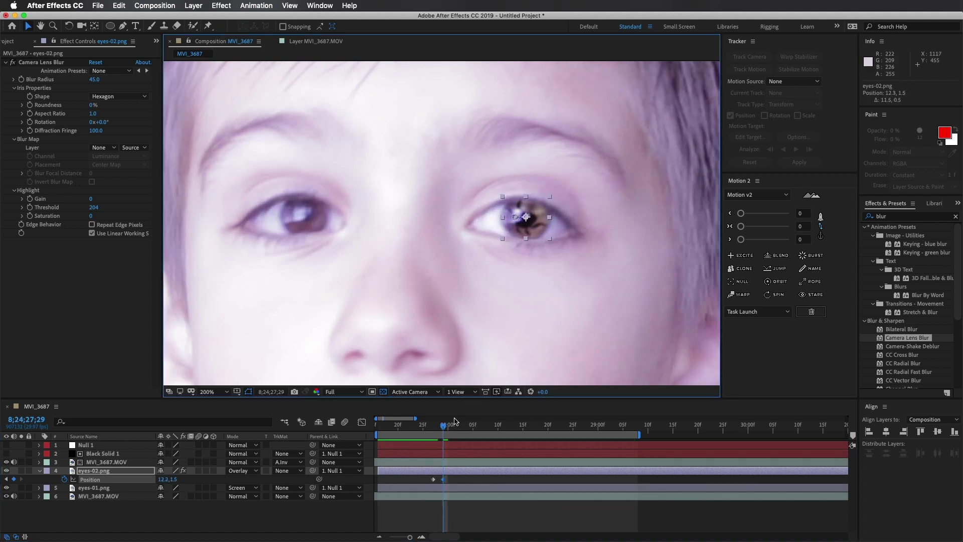
{"action": "left_click_drag", "start_coordinate": [443, 426], "coordinate": [413, 426]}
{"action": "left_click", "coordinate": [394, 520]}
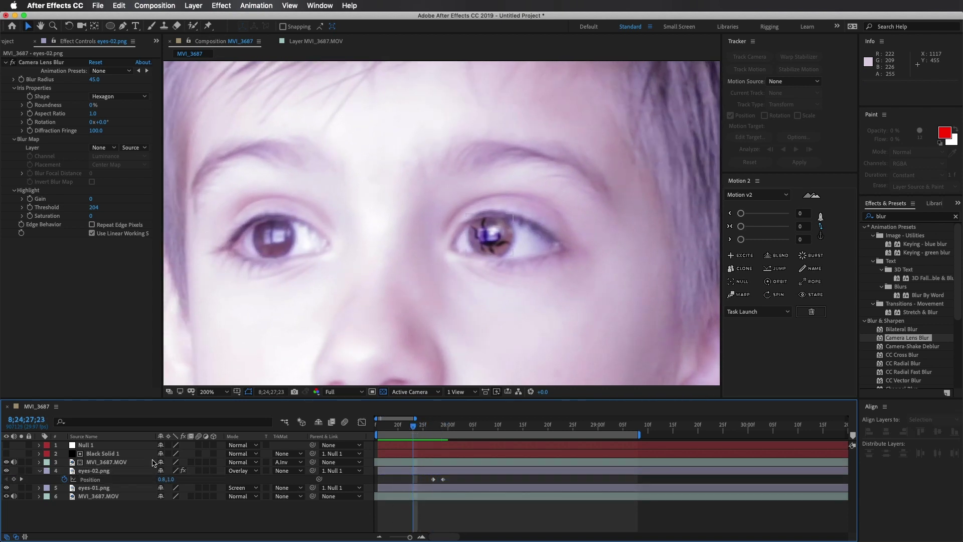
{"action": "left_click", "coordinate": [39, 472]}
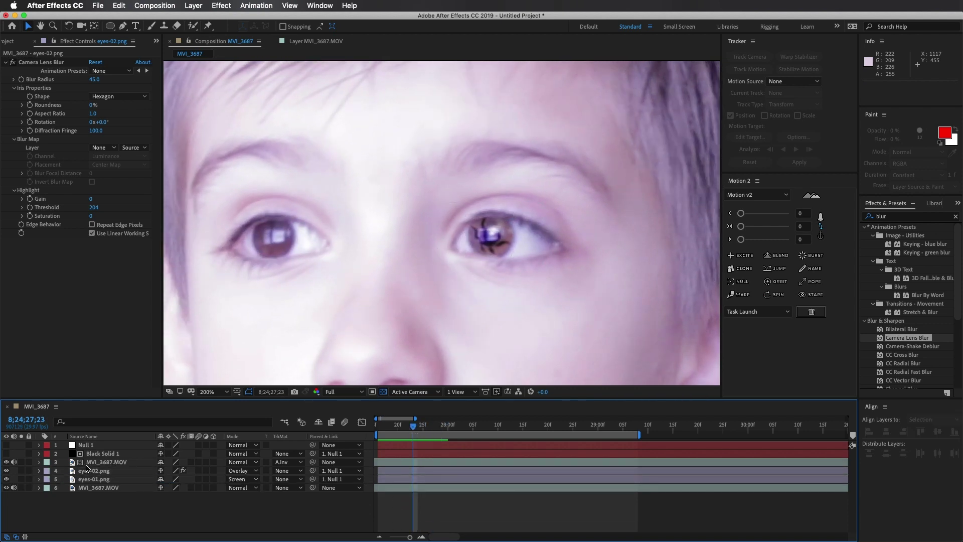
Step: Try the Lighten blending mode on eyes-01.png at 8;24;27;23
{"action": "left_click", "coordinate": [107, 480]}
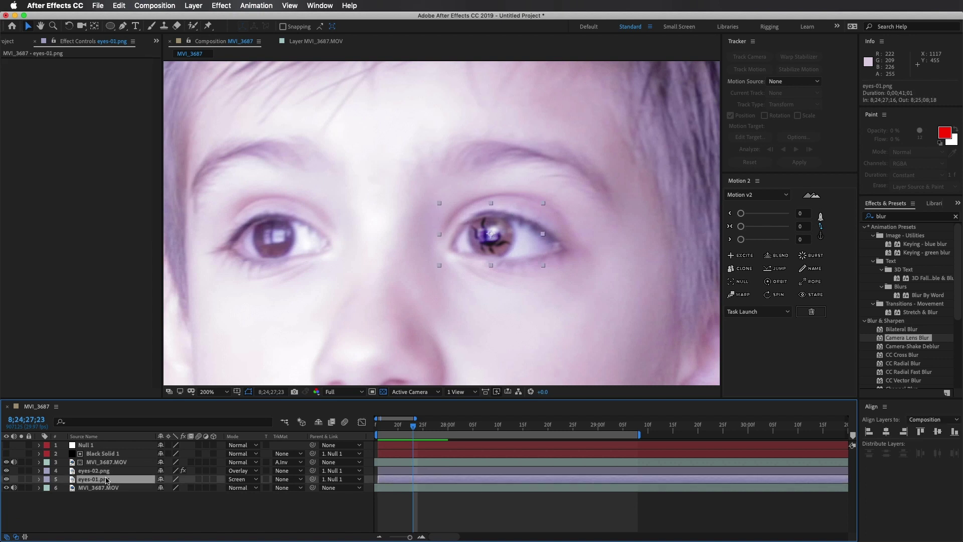
{"action": "left_click", "coordinate": [257, 479]}
{"action": "left_click", "coordinate": [264, 245]}
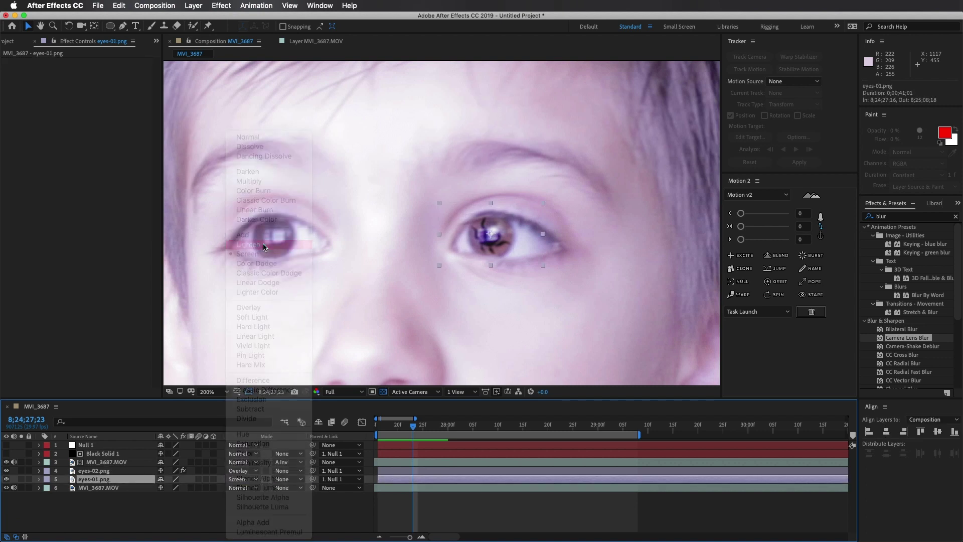
{"action": "left_click", "coordinate": [240, 508]}
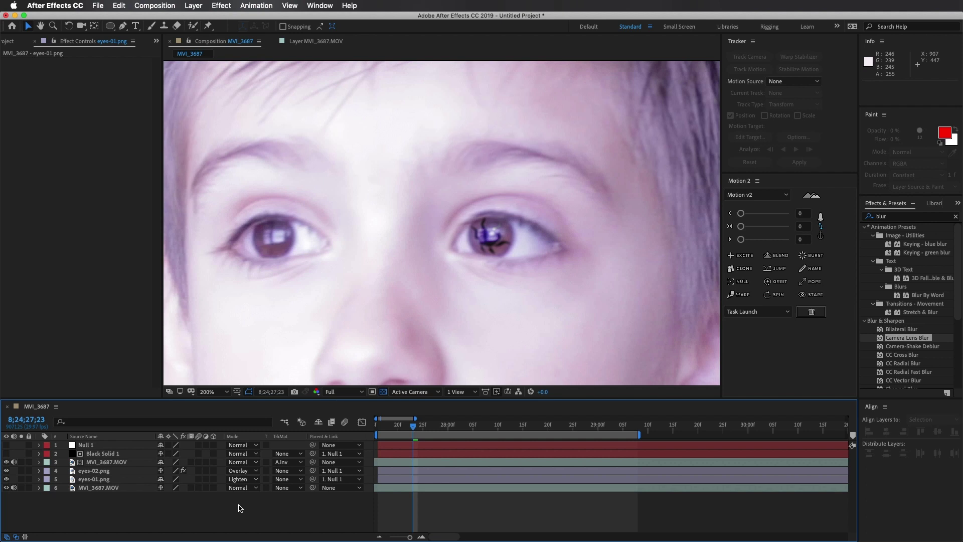
Step: Set eyes-01.png's blending mode to Normal
{"action": "left_click", "coordinate": [119, 480]}
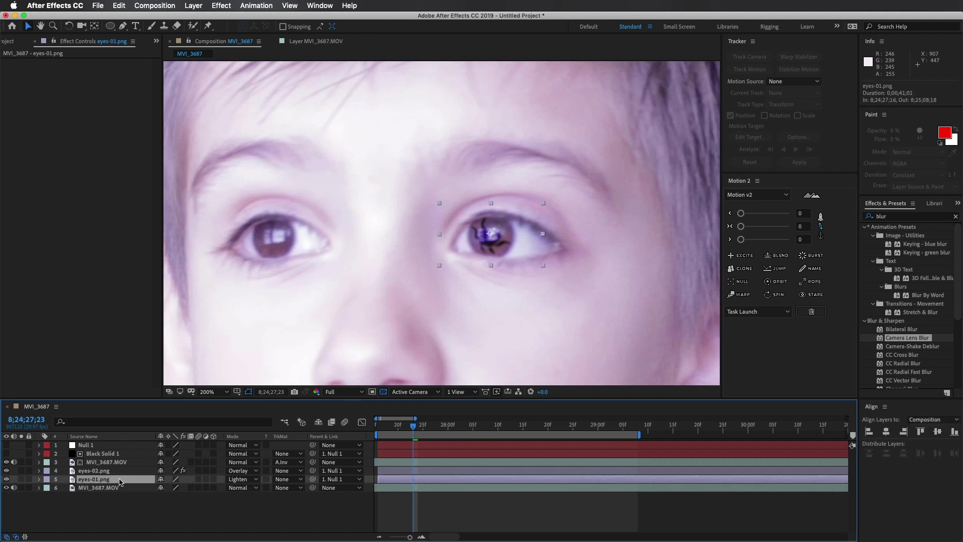
{"action": "key", "text": "t"}
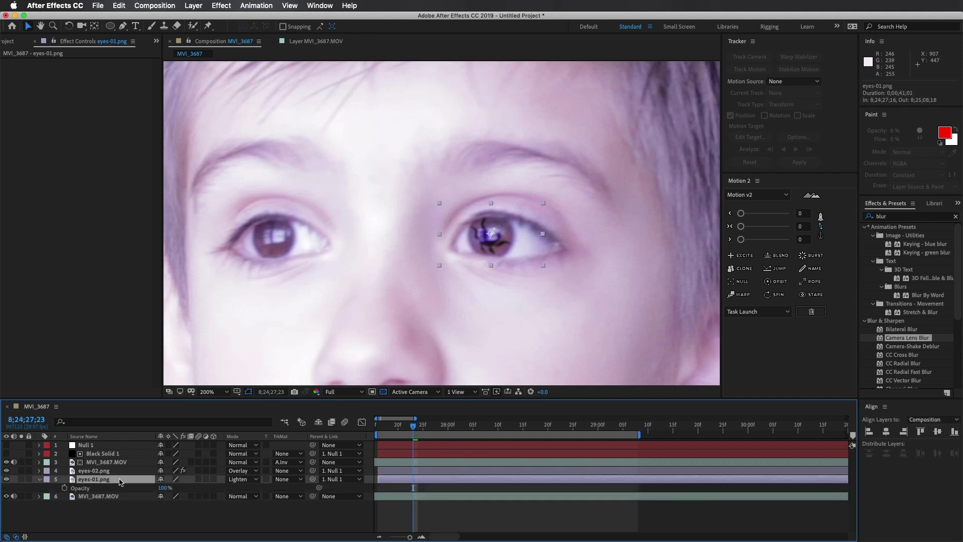
{"action": "key", "text": "t"}
{"action": "left_click", "coordinate": [255, 479]}
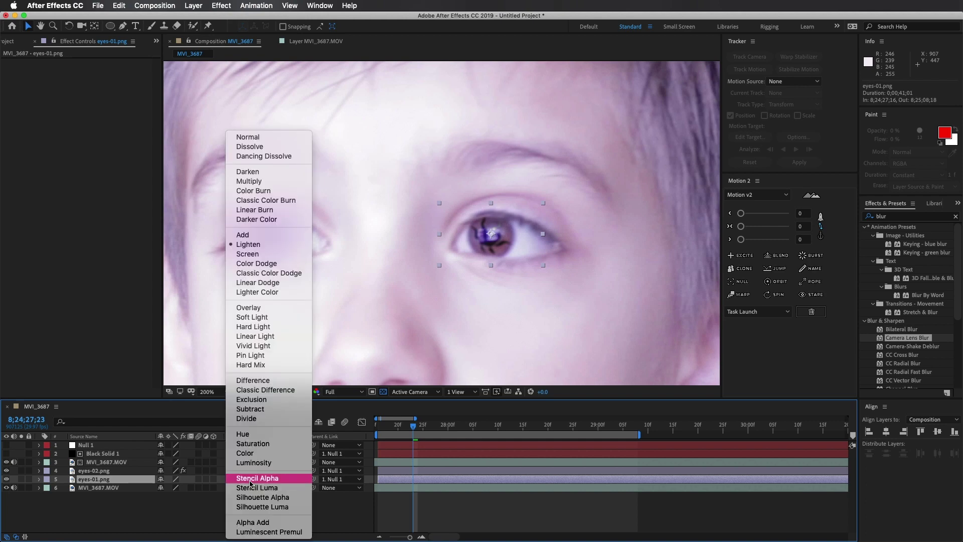
{"action": "left_click", "coordinate": [259, 139]}
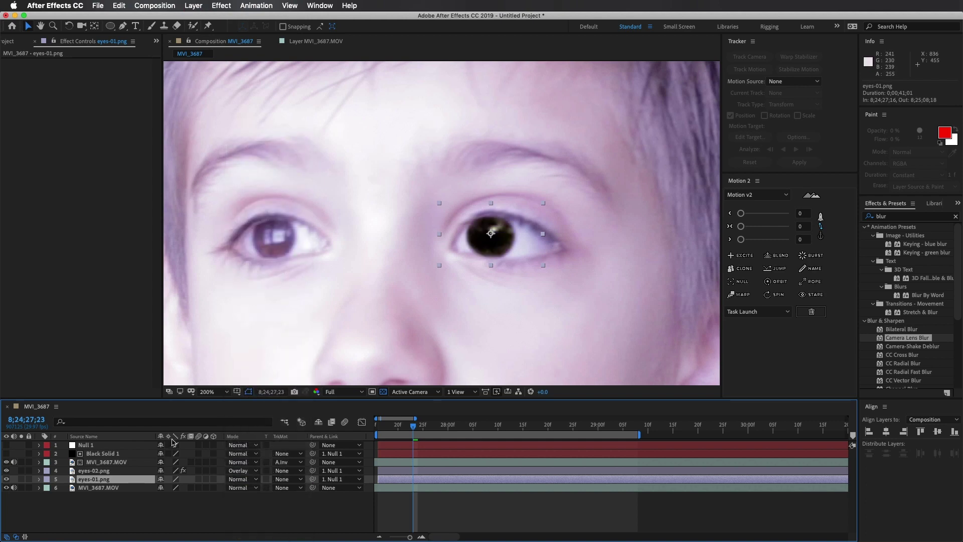
Step: Lower eyes-01.png's opacity to 56% and check the darker iris across the opening frames
{"action": "key", "text": "t"}
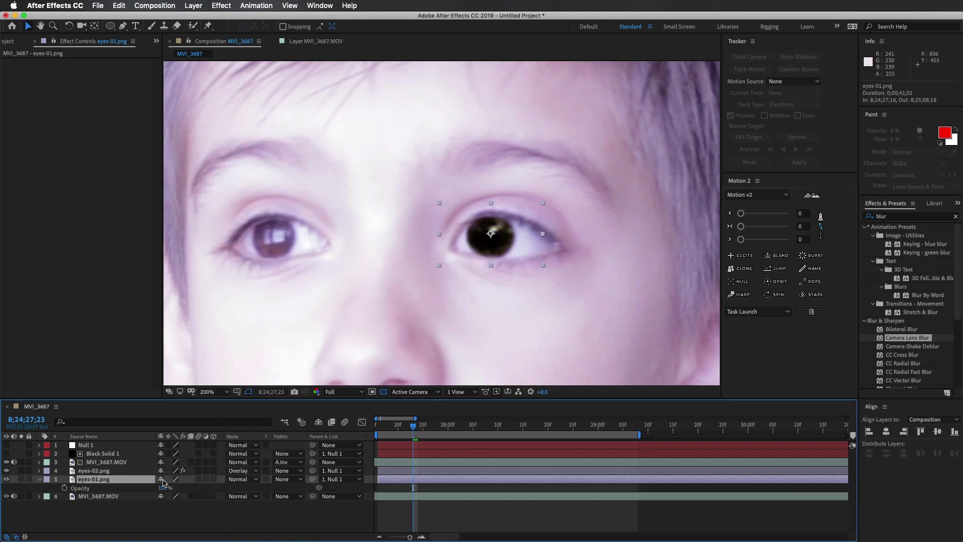
{"action": "left_click_drag", "start_coordinate": [164, 487], "coordinate": [145, 489]}
{"action": "left_click", "coordinate": [157, 504]}
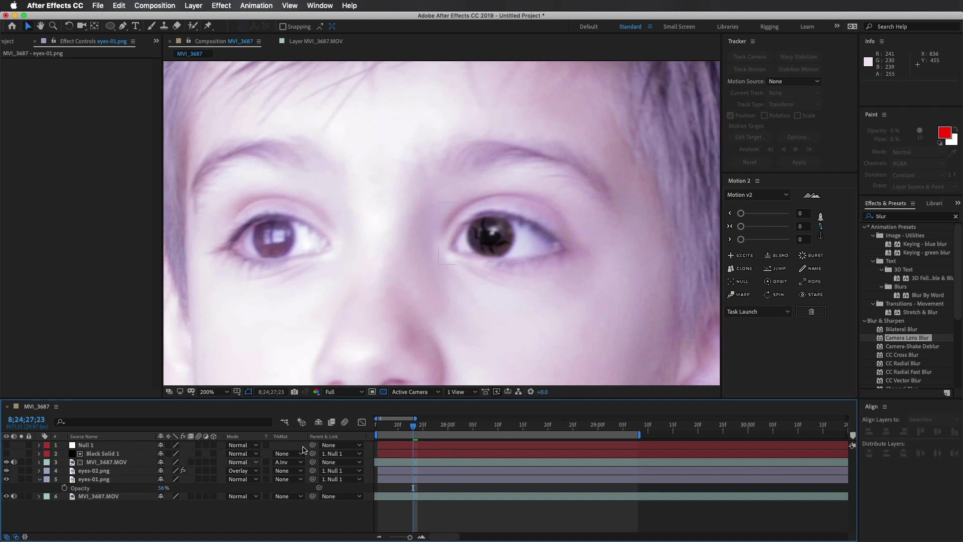
{"action": "left_click", "coordinate": [386, 426]}
{"action": "left_click_drag", "start_coordinate": [388, 427], "coordinate": [409, 424]}
Step: End the work area at 8;24;28;05 and preview the eye effect with the whole frame in view
{"action": "scroll", "coordinate": [459, 240], "scroll_direction": "down", "scroll_amount": 3}
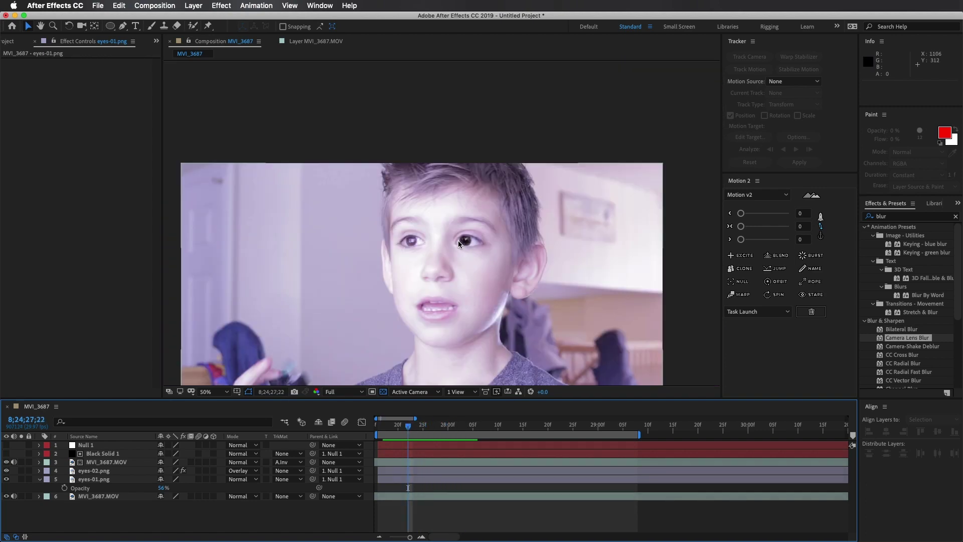
{"action": "key", "text": "h"}
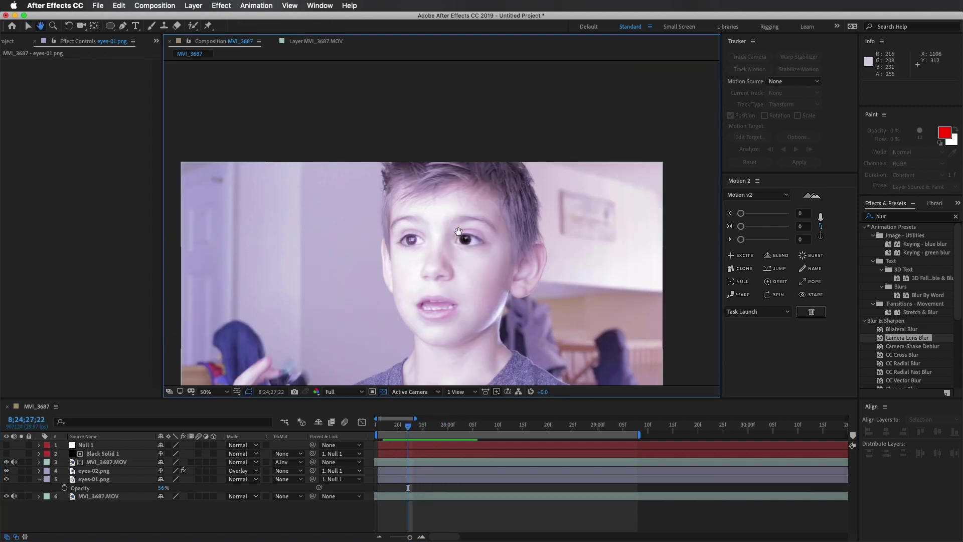
{"action": "left_click_drag", "start_coordinate": [459, 239], "coordinate": [468, 178]}
{"action": "key", "text": "v"}
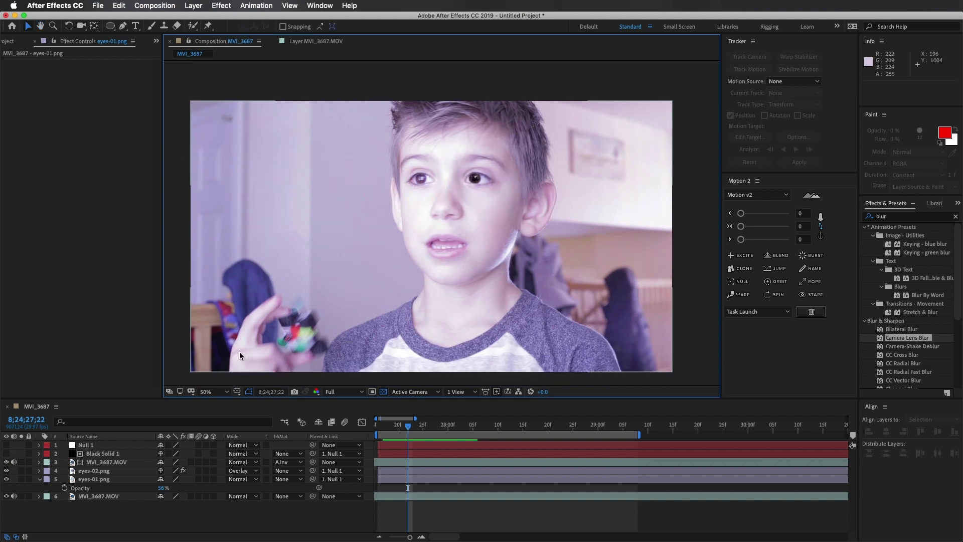
{"action": "left_click_drag", "start_coordinate": [392, 426], "coordinate": [479, 425]}
{"action": "key", "text": "n"}
{"action": "left_click_drag", "start_coordinate": [479, 425], "coordinate": [416, 425]}
{"action": "key", "text": "space"}
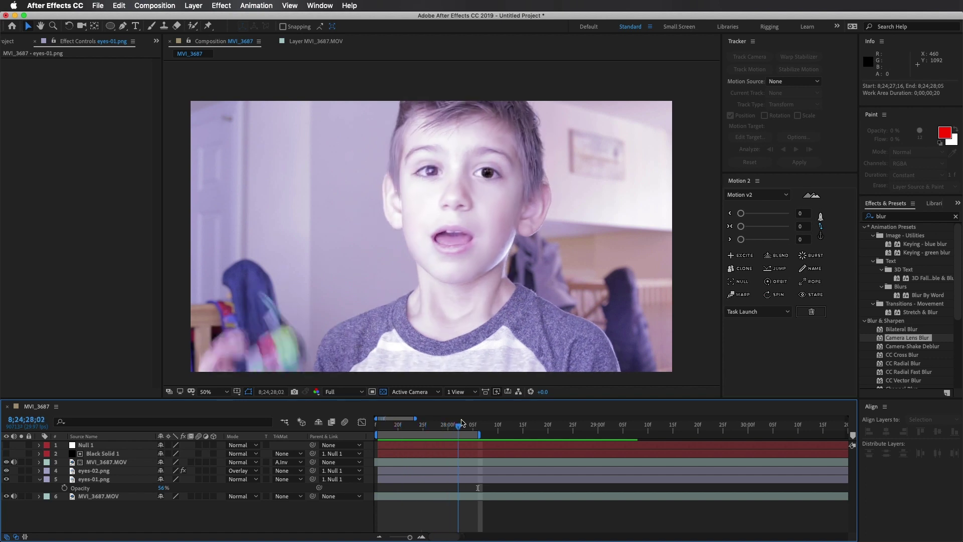
{"action": "left_click", "coordinate": [397, 426]}
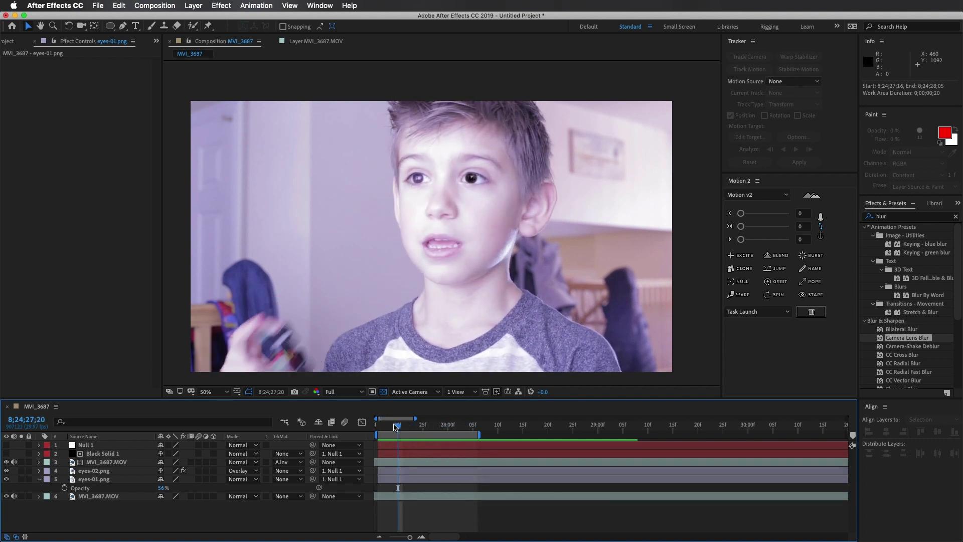